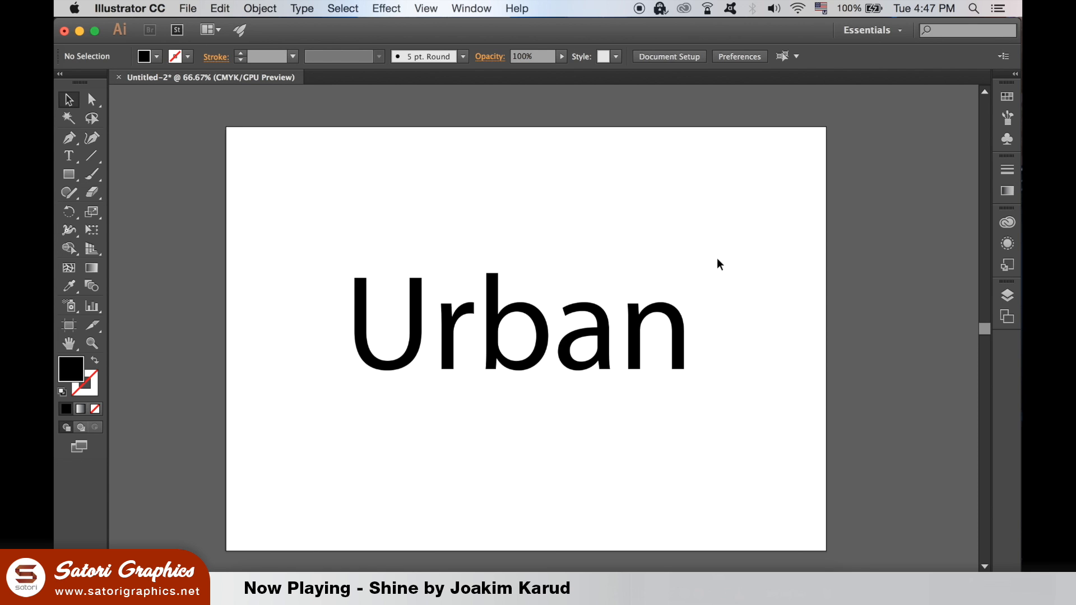
# - Set the Urban text in the Albondigas Italic font using the Character panel
pyautogui.click(676, 317)
pyautogui.click(471, 8)
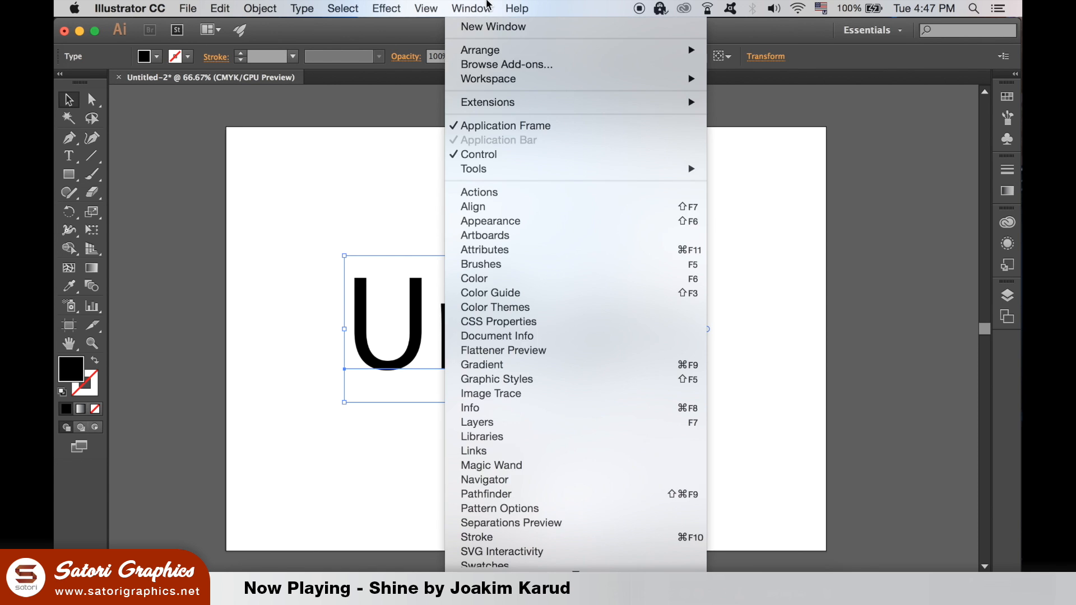
pyautogui.moveTo(614, 493)
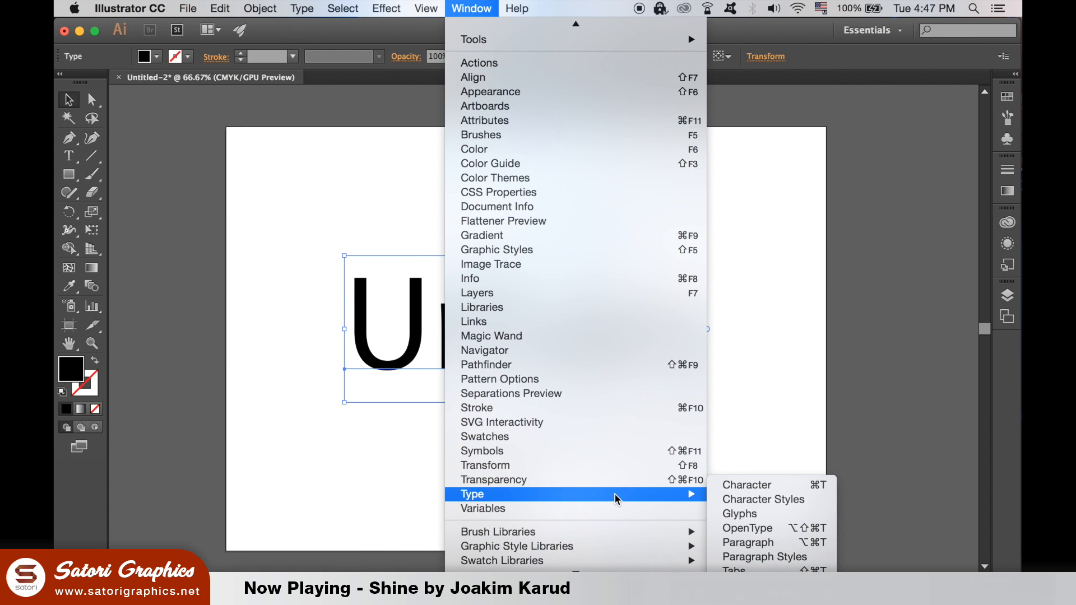
pyautogui.click(787, 490)
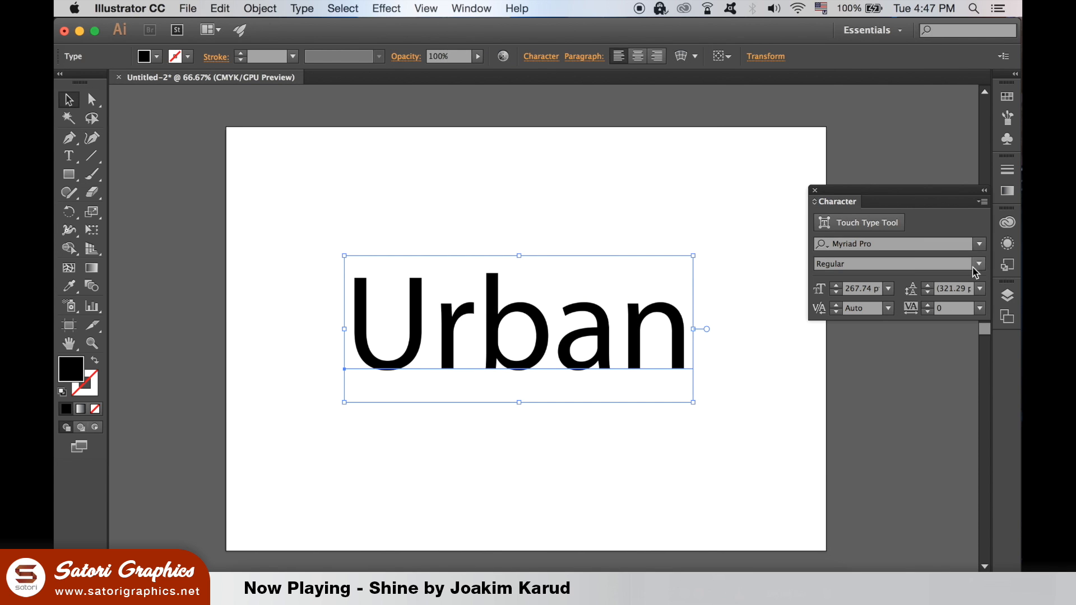
pyautogui.click(978, 245)
pyautogui.moveTo(1017, 438); pyautogui.dragTo(1014, 299)
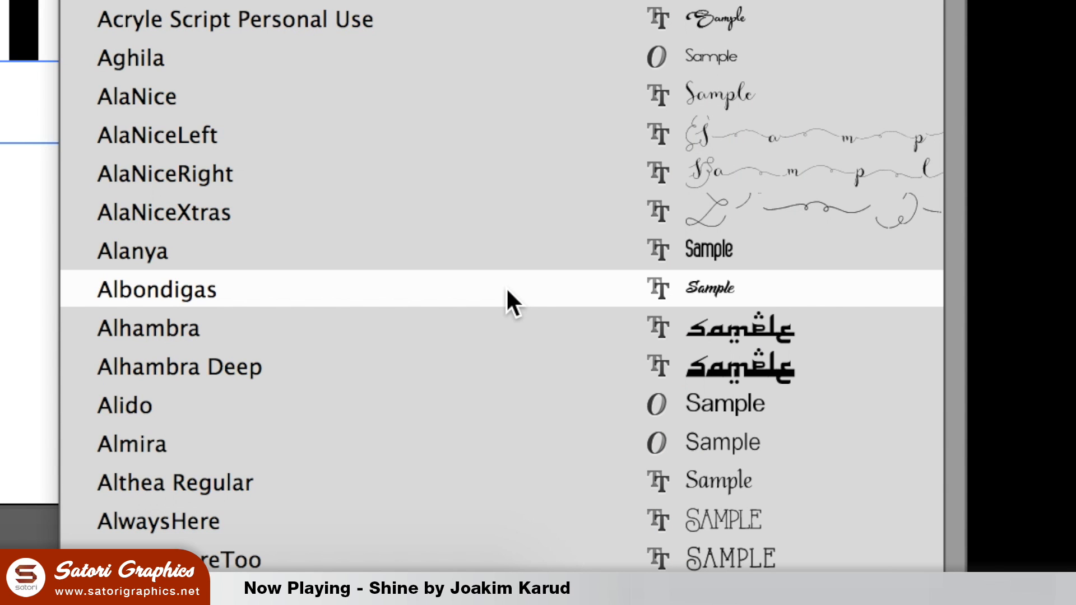
pyautogui.click(506, 287)
# - Set the kerning of Urban to Optical
pyautogui.click(663, 463)
pyautogui.click(559, 363)
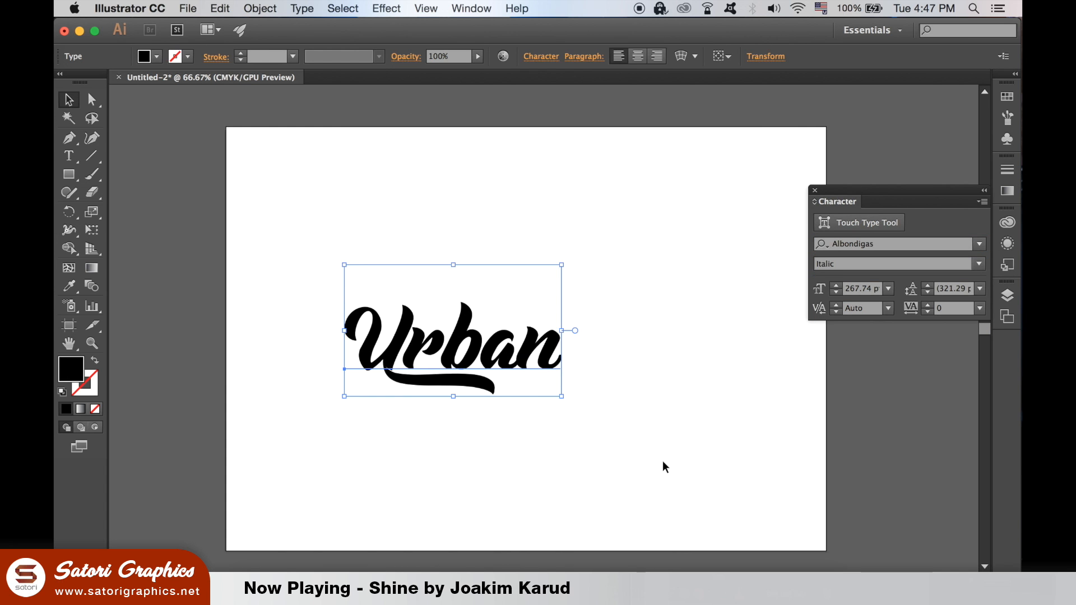
pyautogui.click(888, 308)
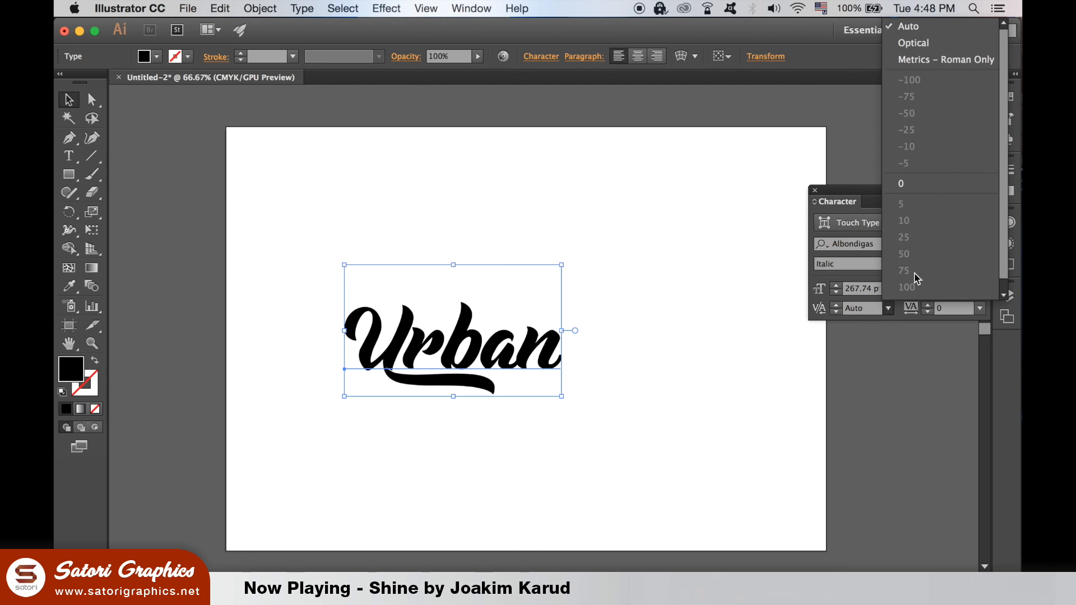
pyautogui.click(911, 42)
# - Enlarge the Urban lettering on the artboard to about 474 pt
pyautogui.click(715, 344)
pyautogui.moveTo(549, 367); pyautogui.dragTo(765, 432)
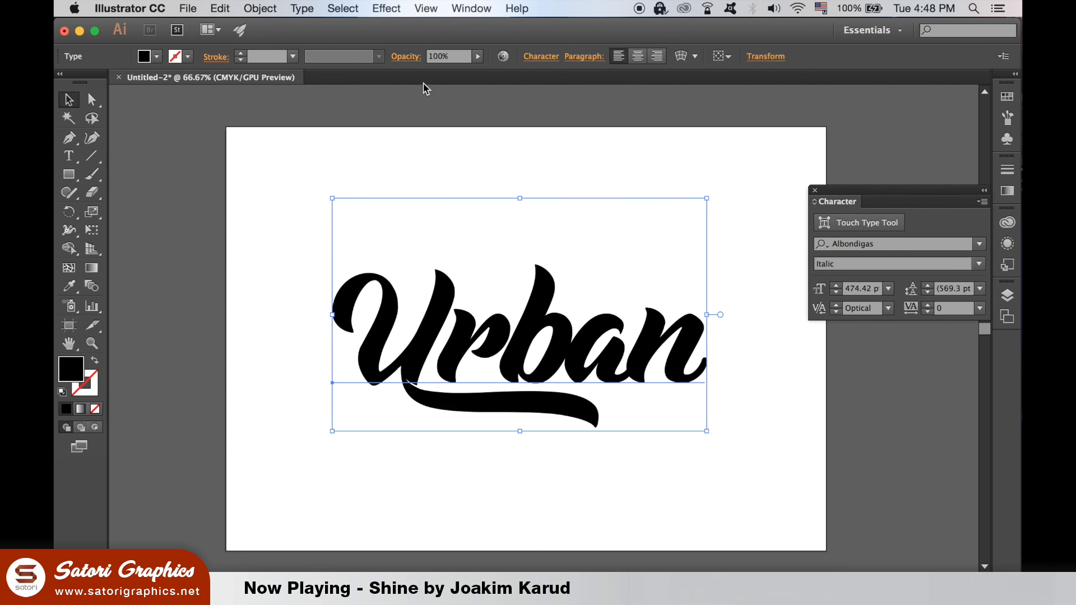
pyautogui.click(261, 8)
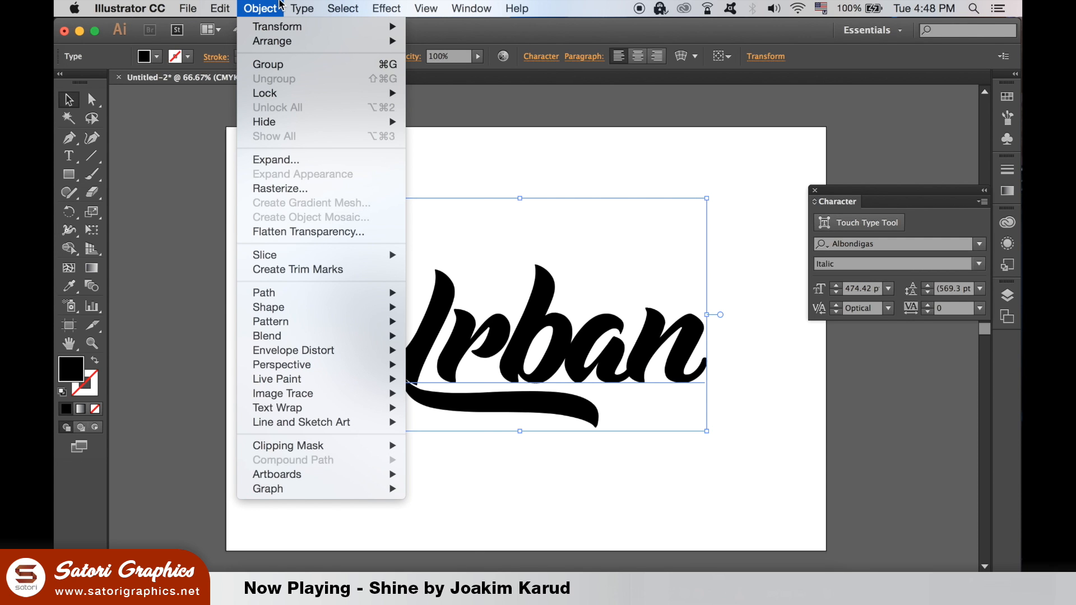
# - Convert Urban to outlines and ungroup it into separate letters
pyautogui.moveTo(292, 5)
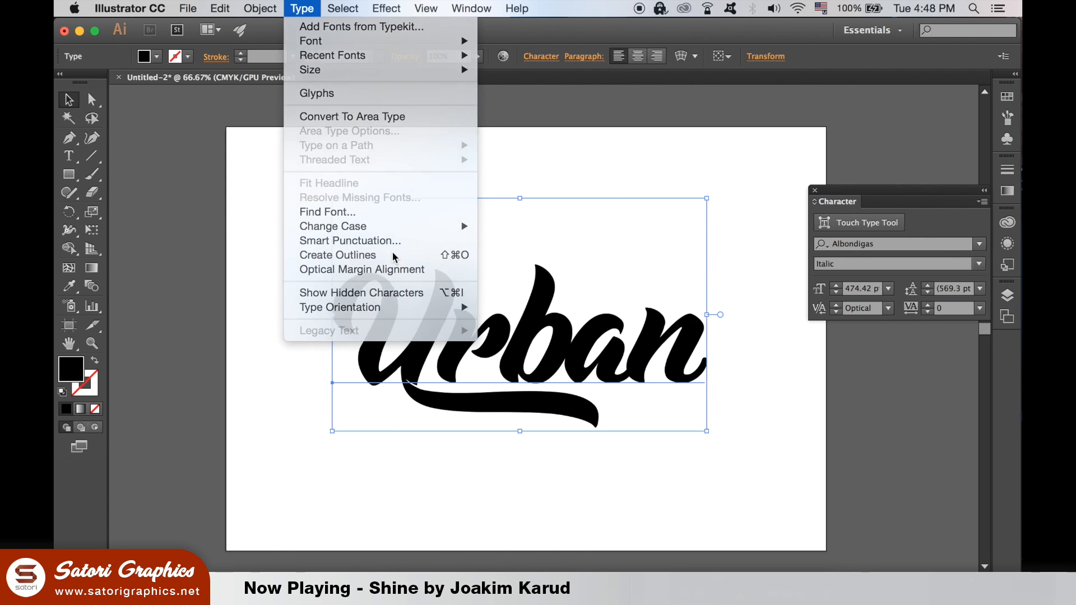
pyautogui.click(537, 259)
pyautogui.click(259, 7)
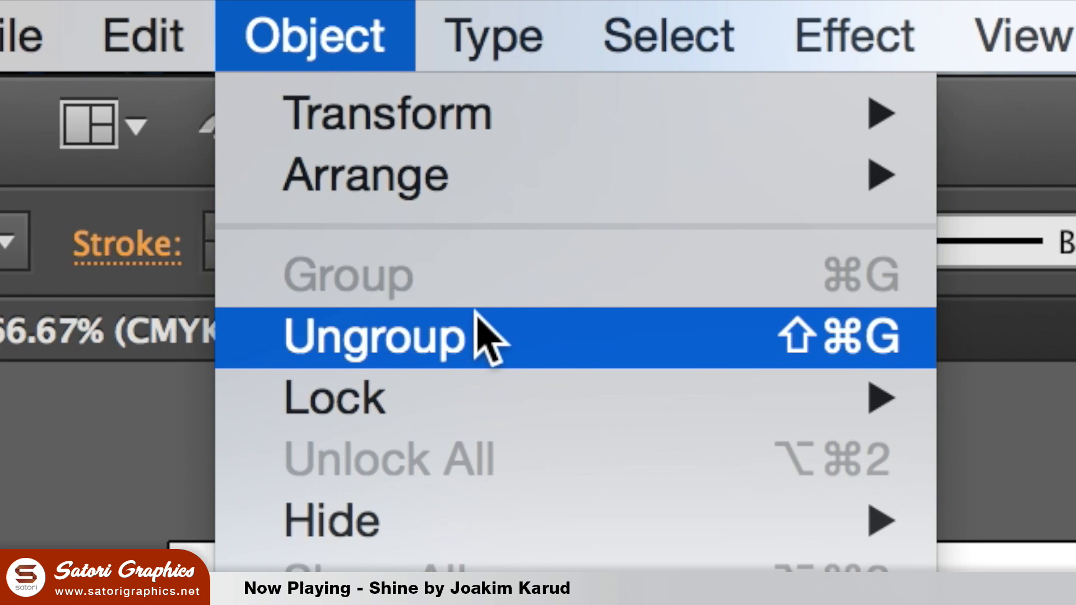
pyautogui.click(475, 311)
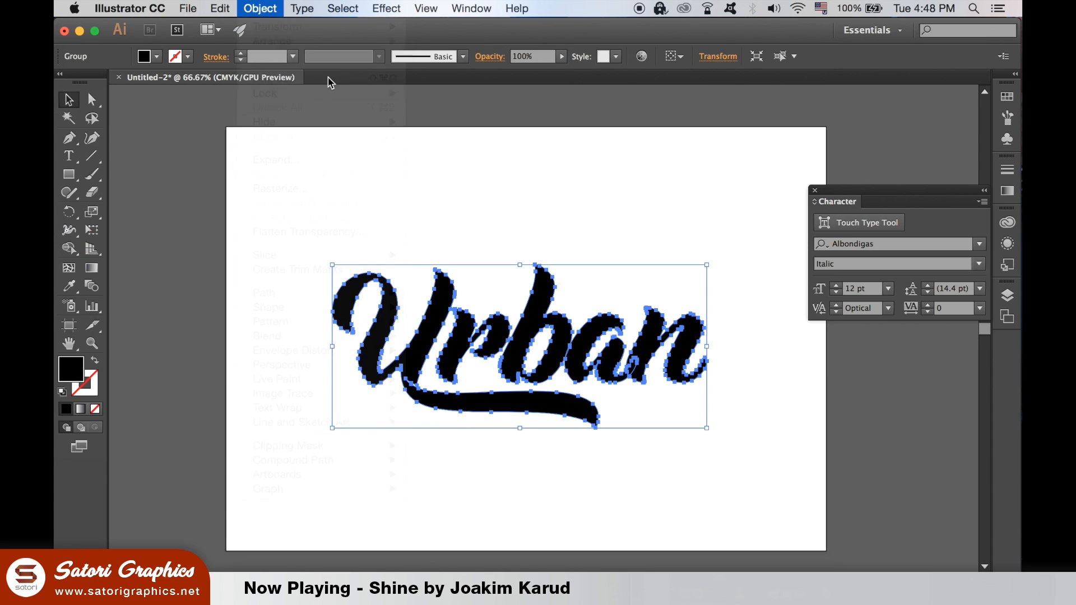
# - Test-move the letter b out of the word, then undo the move
pyautogui.click(559, 170)
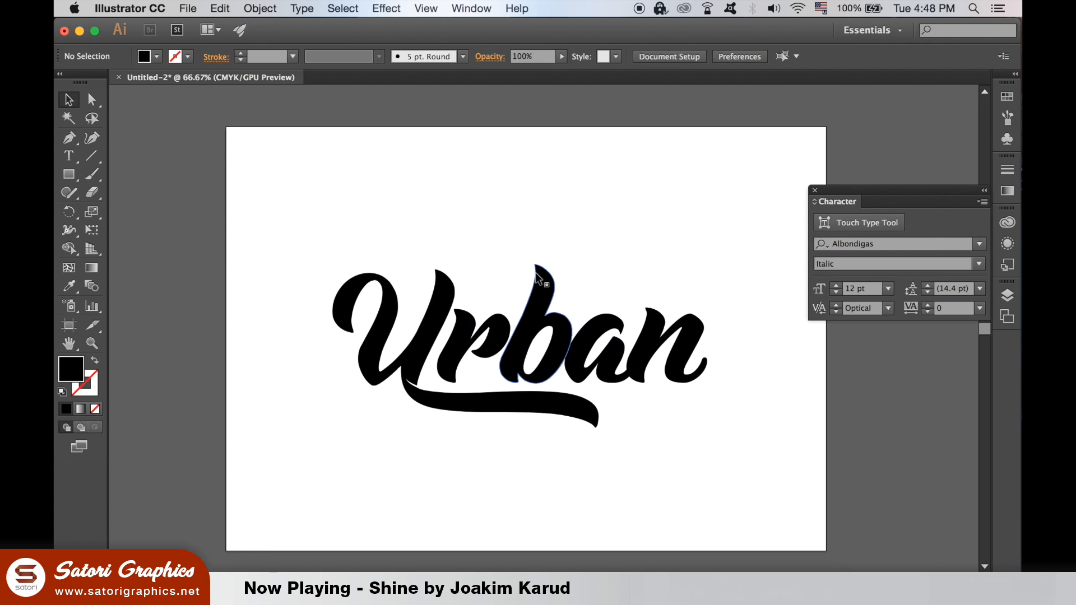
pyautogui.click(536, 273)
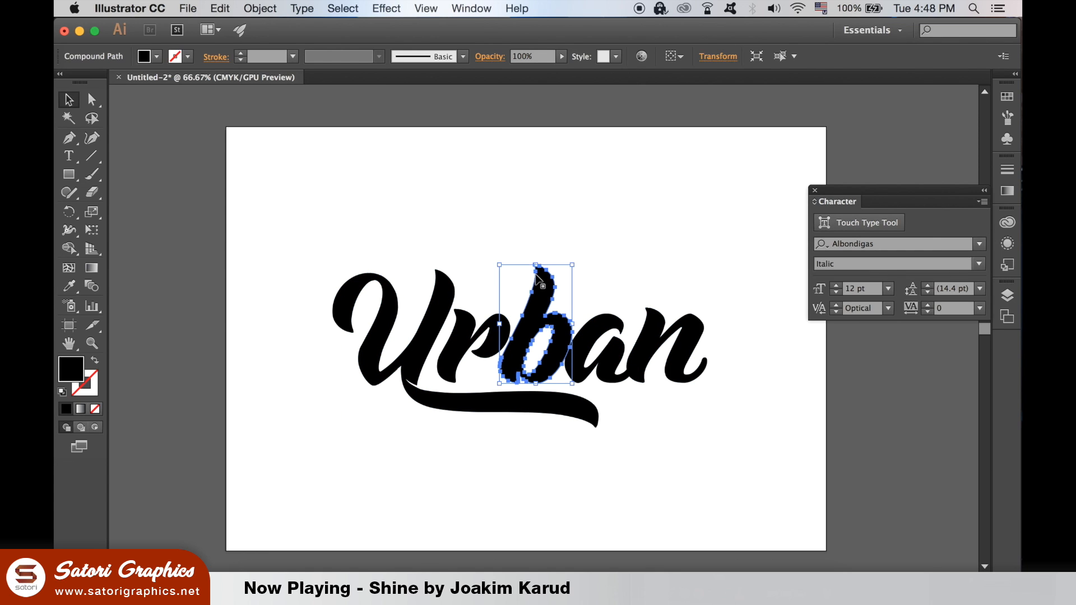
pyautogui.moveTo(535, 273); pyautogui.dragTo(557, 207)
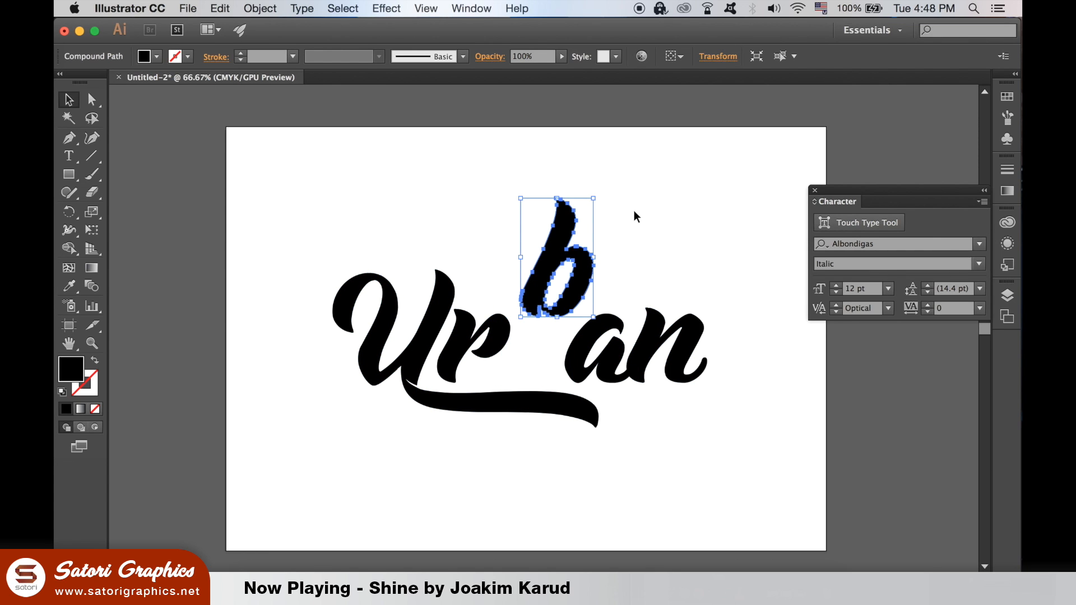
pyautogui.click(730, 205)
pyautogui.press('super+z')
pyautogui.click(729, 223)
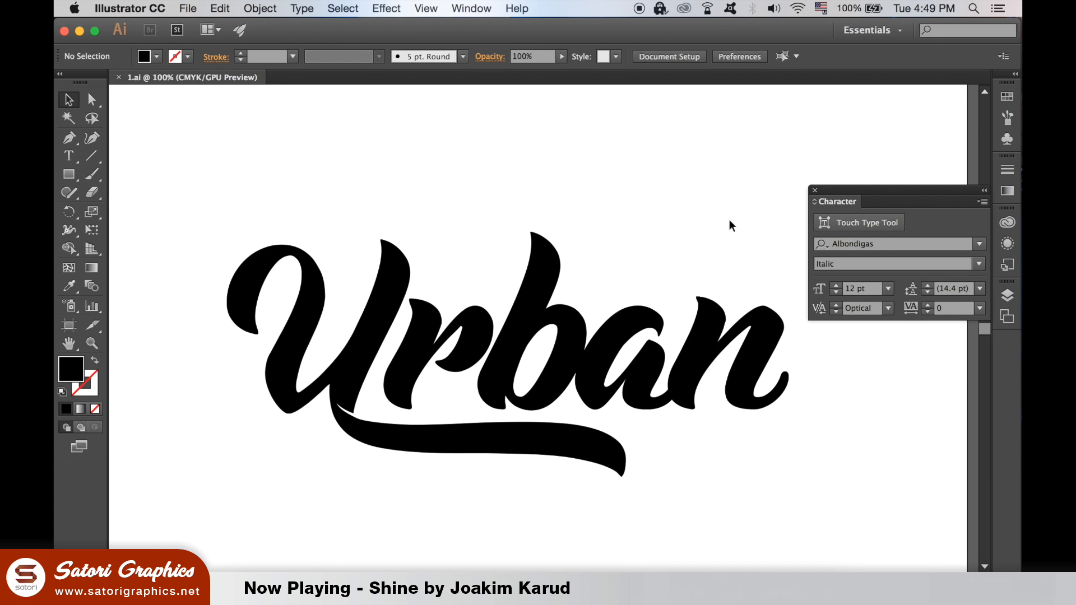
# - Close the Character panel, show rulers, and place a horizontal guide on the baseline
pyautogui.click(814, 191)
pyautogui.press('super+r')
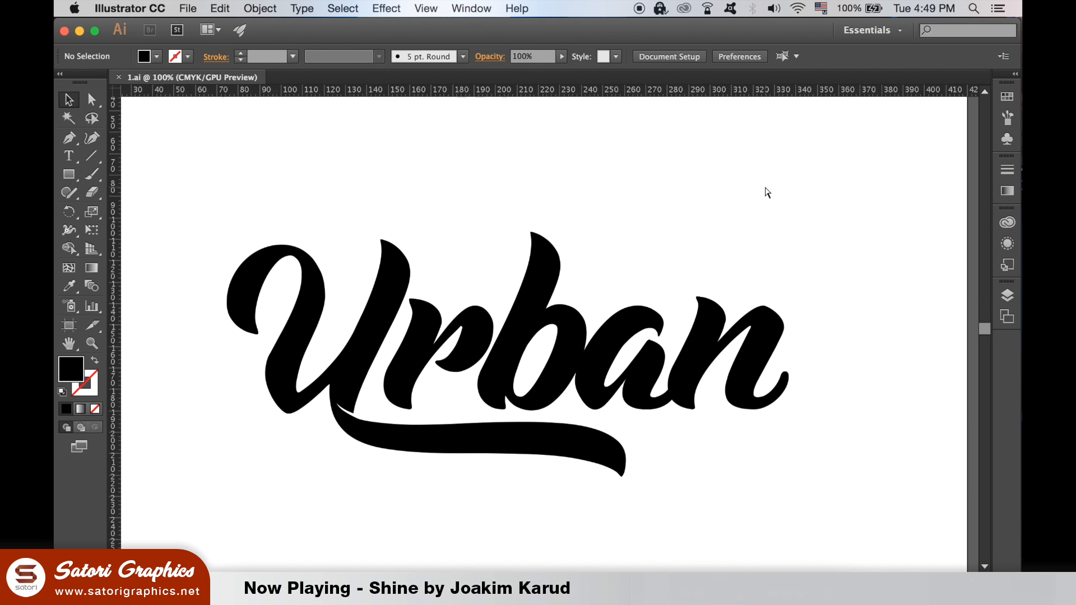
pyautogui.moveTo(627, 92); pyautogui.dragTo(643, 409)
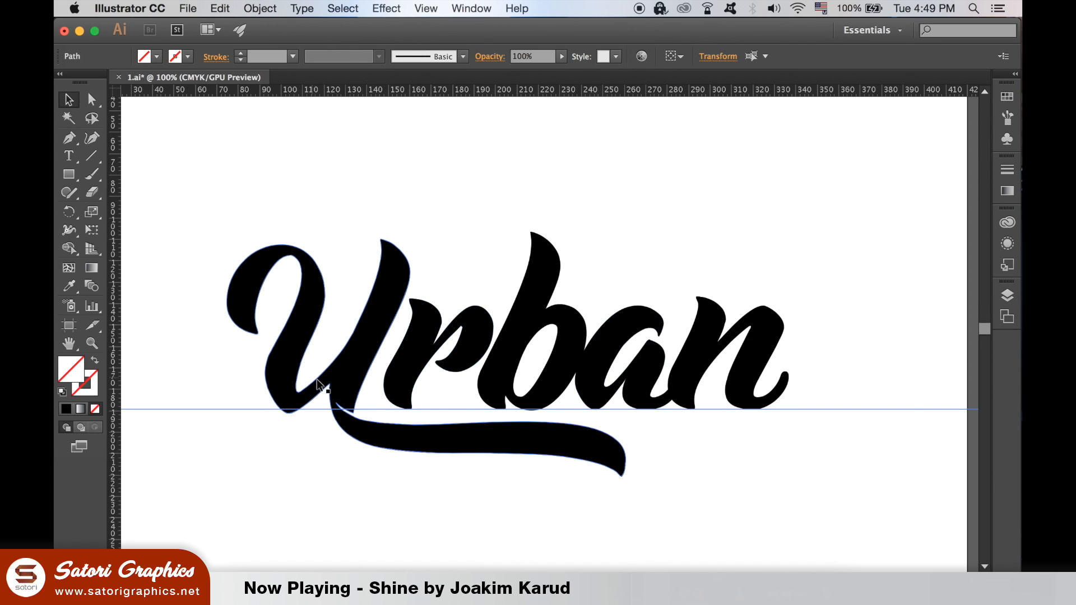
# - Scale the U up to about 199.87 × 118.99 mm and nudge it right and down
pyautogui.click(351, 379)
pyautogui.press('Up')
pyautogui.press('Up')
pyautogui.press('Up')
pyautogui.press('Up')
pyautogui.press('Up')
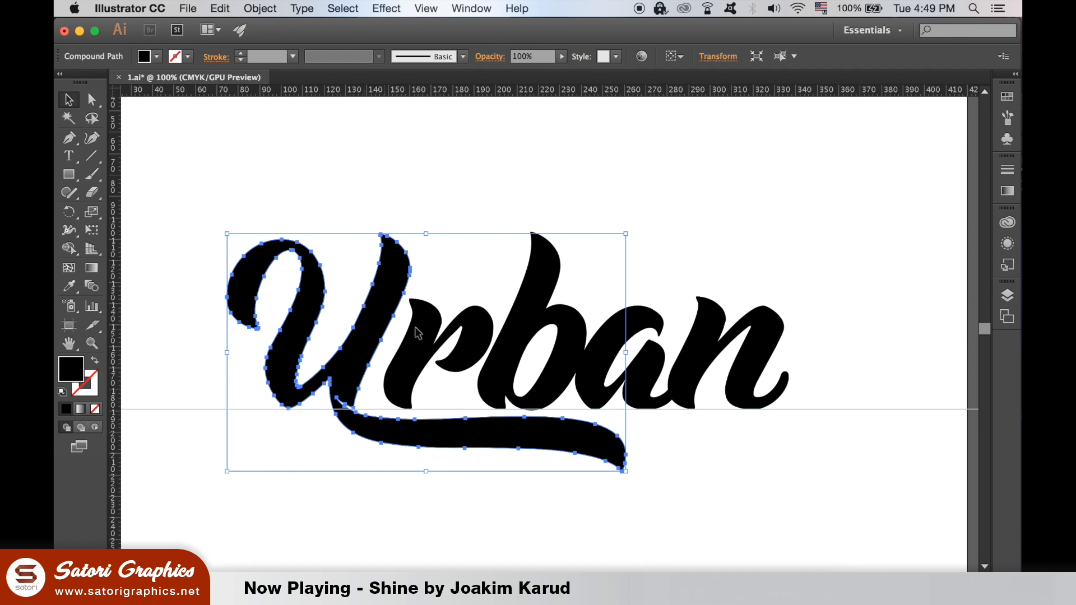
pyautogui.moveTo(230, 238); pyautogui.dragTo(197, 216)
pyautogui.press('Right')
pyautogui.press('Right')
pyautogui.press('Right')
pyautogui.press('Right')
pyautogui.press('Right')
pyautogui.press('Right')
pyautogui.press('Right')
pyautogui.press('Right')
pyautogui.press('Right')
pyautogui.press('Right')
pyautogui.press('Right')
pyautogui.press('Right')
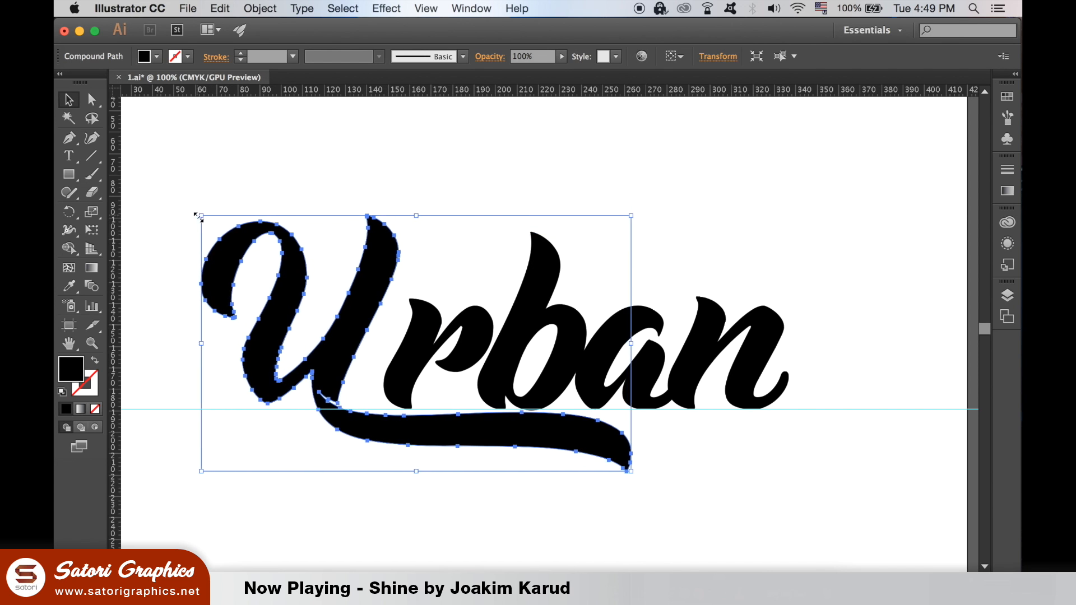
pyautogui.press('Down')
pyautogui.press('Right')
pyautogui.press('Right')
pyautogui.press('Right')
pyautogui.press('Right')
pyautogui.press('Right')
pyautogui.press('Right')
pyautogui.press('Right')
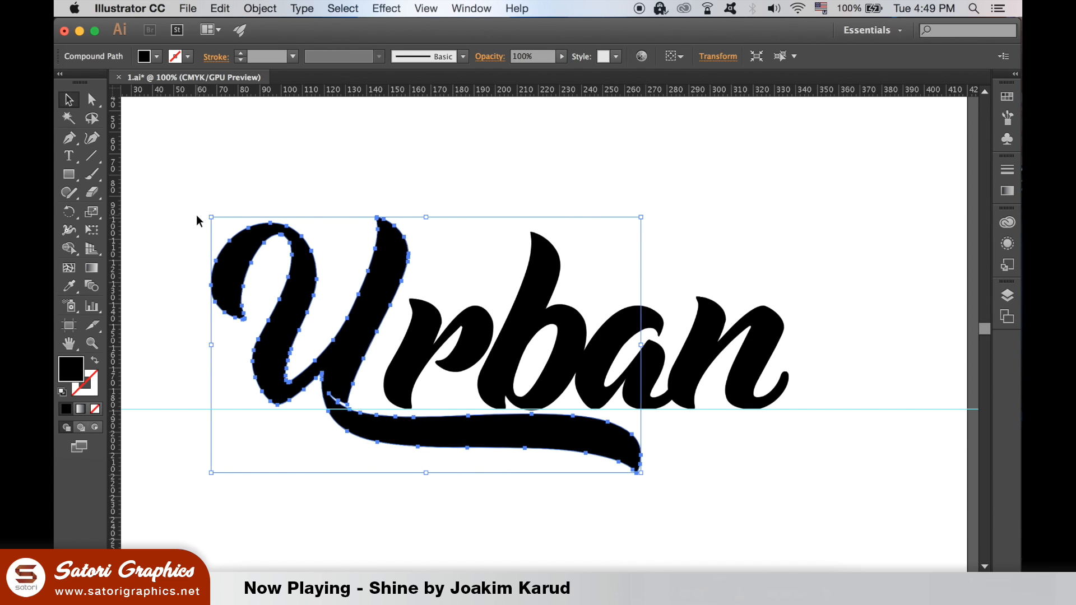
pyautogui.press('Right')
pyautogui.press('Right')
pyautogui.press('Right')
pyautogui.press('Down')
pyautogui.press('Down')
pyautogui.press('Down')
pyautogui.press('Down')
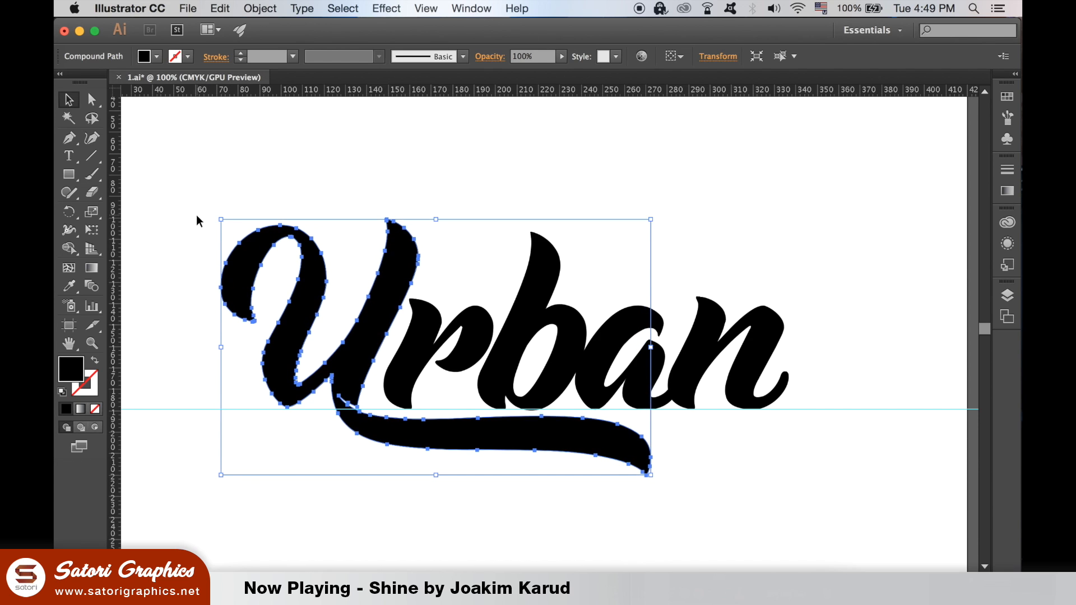
pyautogui.click(401, 172)
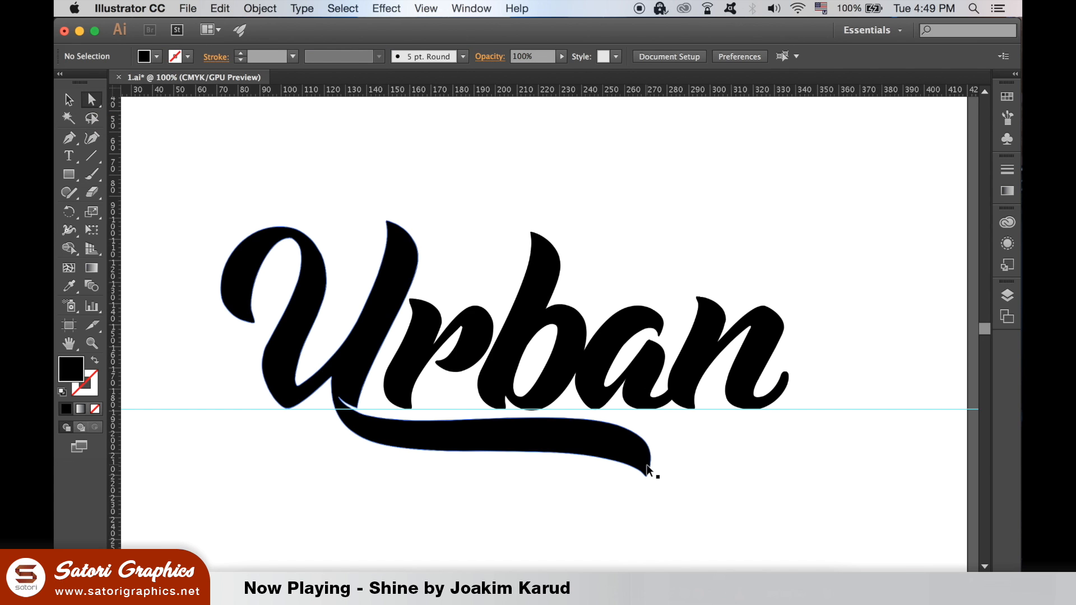
# - Stretch the U's swash tail further right and smooth its lower edge
pyautogui.scroll(2, 648, 470)
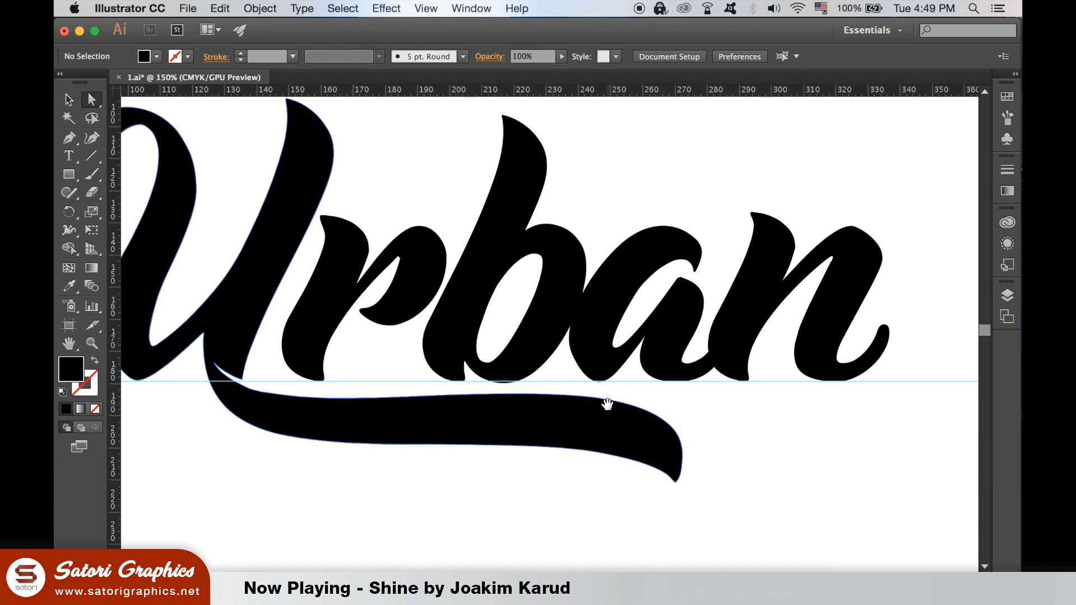
pyautogui.moveTo(594, 500); pyautogui.dragTo(721, 397)
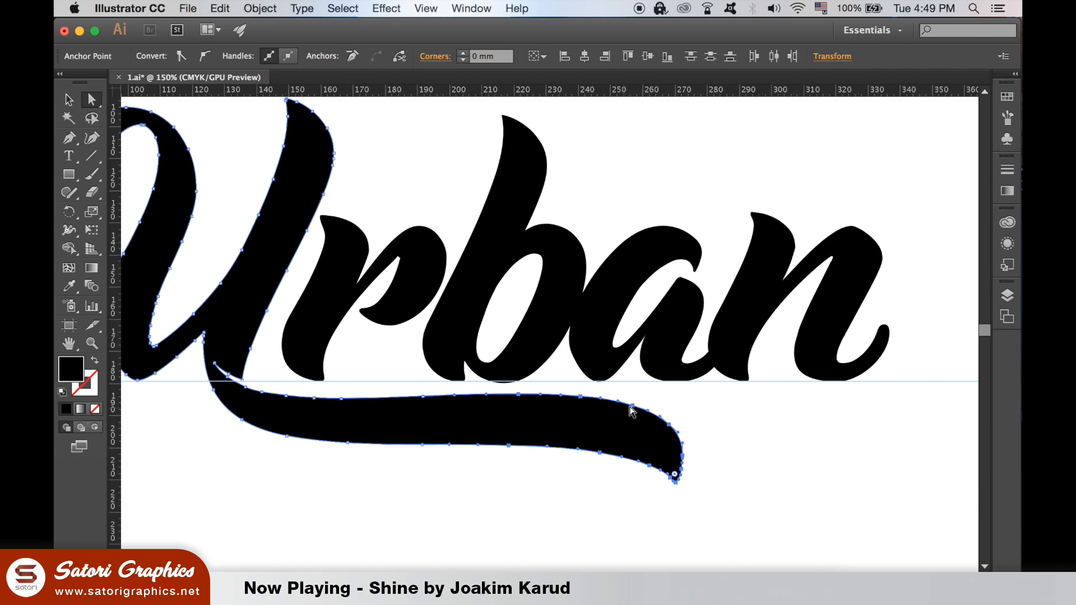
pyautogui.moveTo(634, 411); pyautogui.dragTo(839, 413)
pyautogui.moveTo(725, 425); pyautogui.dragTo(629, 377)
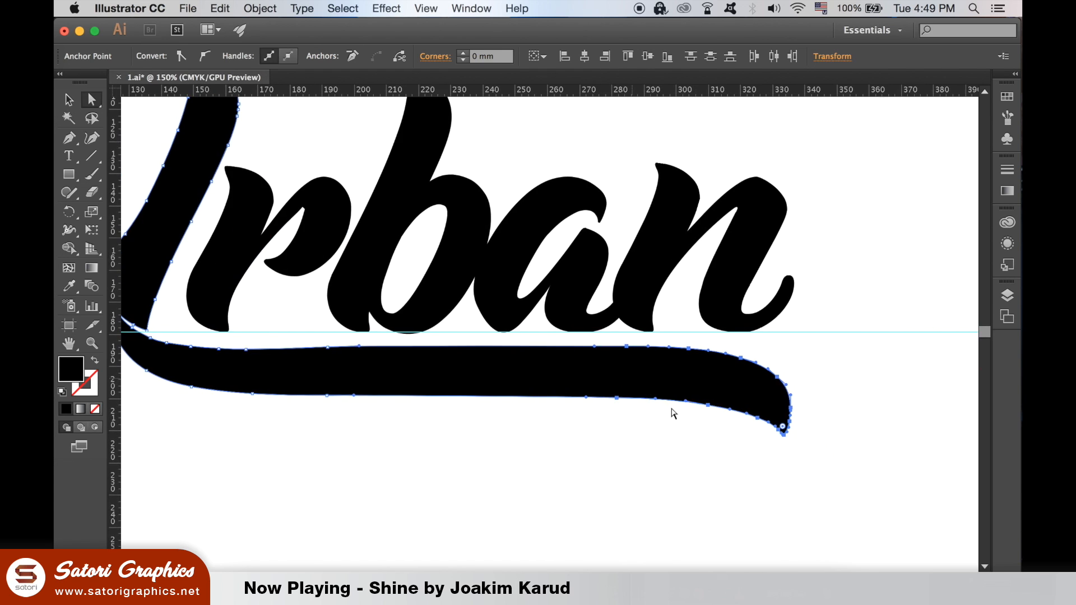
pyautogui.click(617, 398)
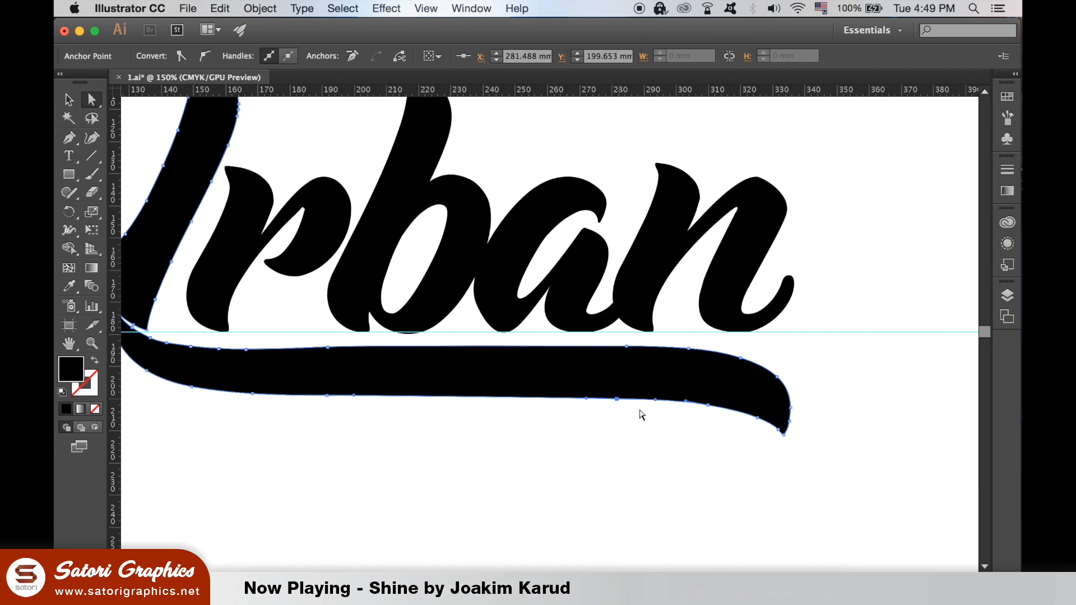
pyautogui.press('Down')
pyautogui.press('Down')
pyautogui.press('Down')
pyautogui.press('Down')
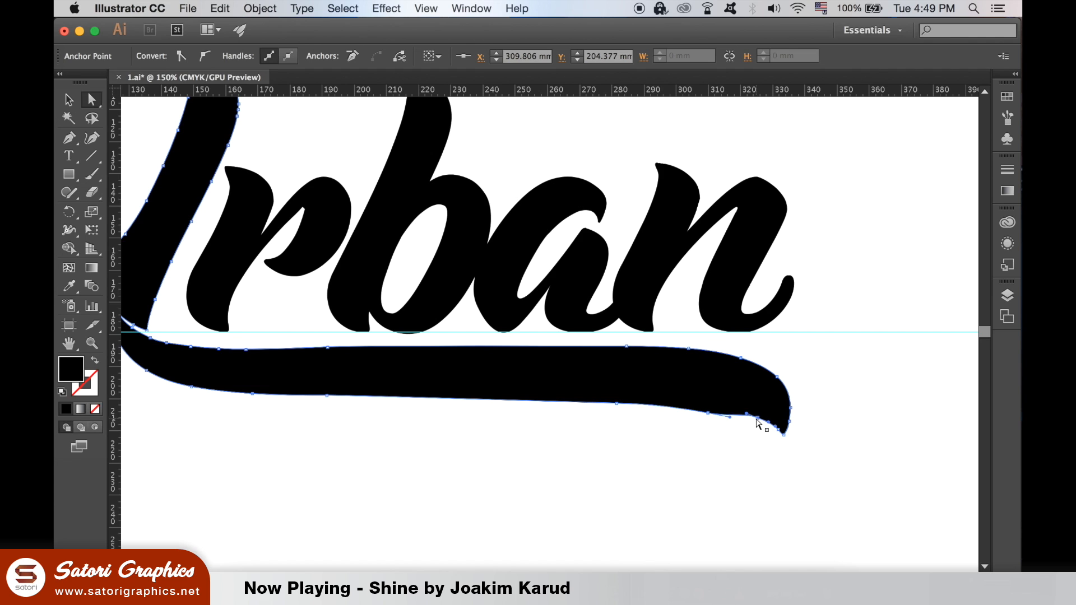
# - Pull the swash-tip anchor down to reshape the tip
pyautogui.click(784, 434)
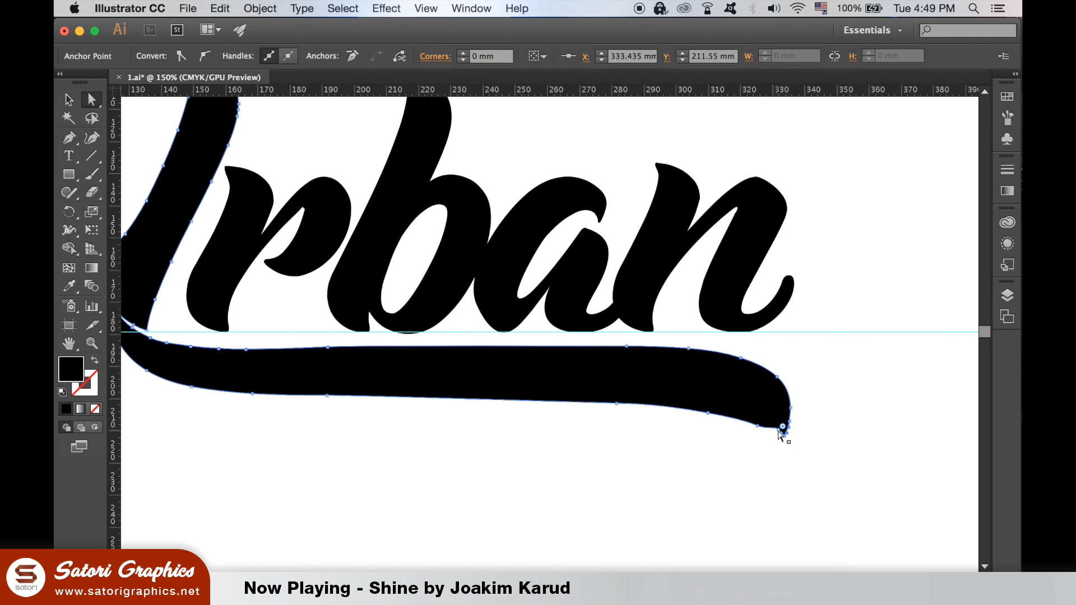
pyautogui.click(781, 435)
pyautogui.click(744, 449)
pyautogui.keyDown('super'); pyautogui.click(744, 449); pyautogui.keyUp('super')
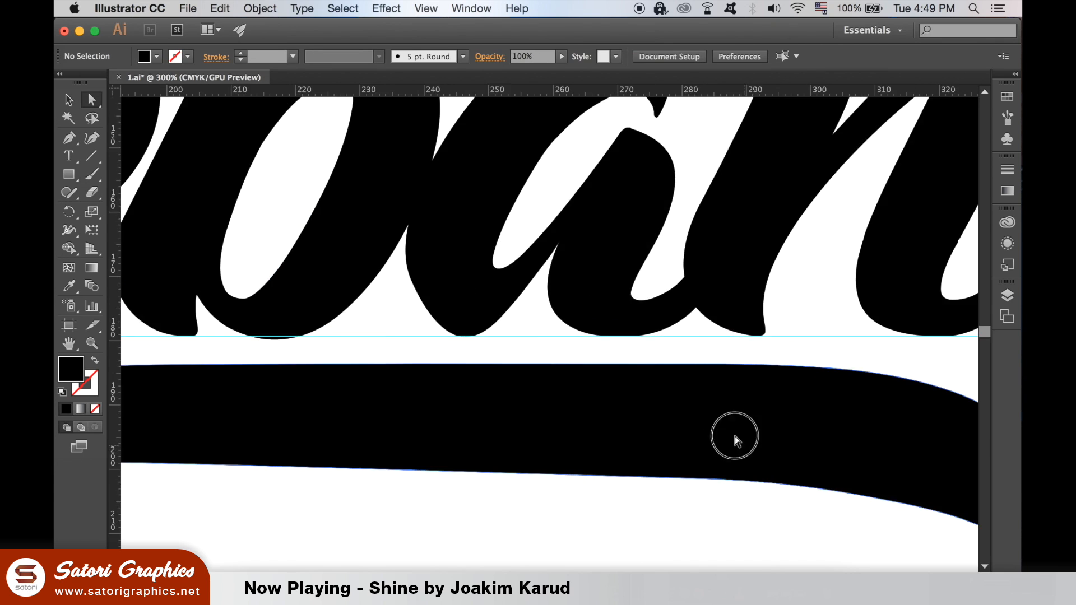
pyautogui.scroll(-5, 723, 392)
pyautogui.click(770, 373)
pyautogui.moveTo(769, 371); pyautogui.dragTo(766, 387)
pyautogui.click(754, 426)
# - Fine-tune the swash-tip anchor into a clean tapered point
pyautogui.scroll(3, 754, 382)
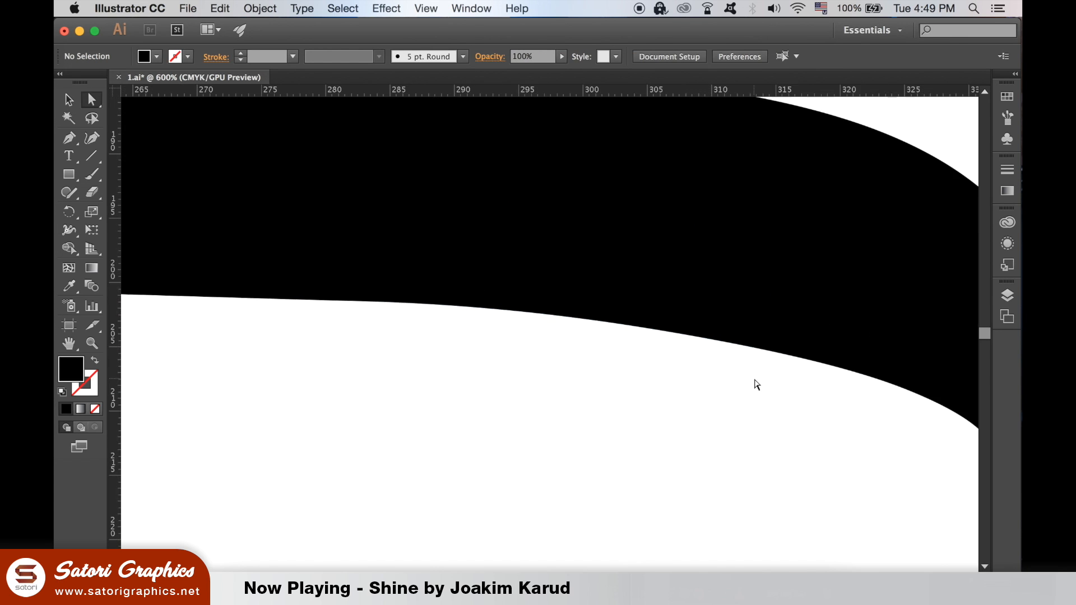
pyautogui.click(647, 374)
pyautogui.click(642, 371)
pyautogui.scroll(3, 643, 379)
pyautogui.click(552, 348)
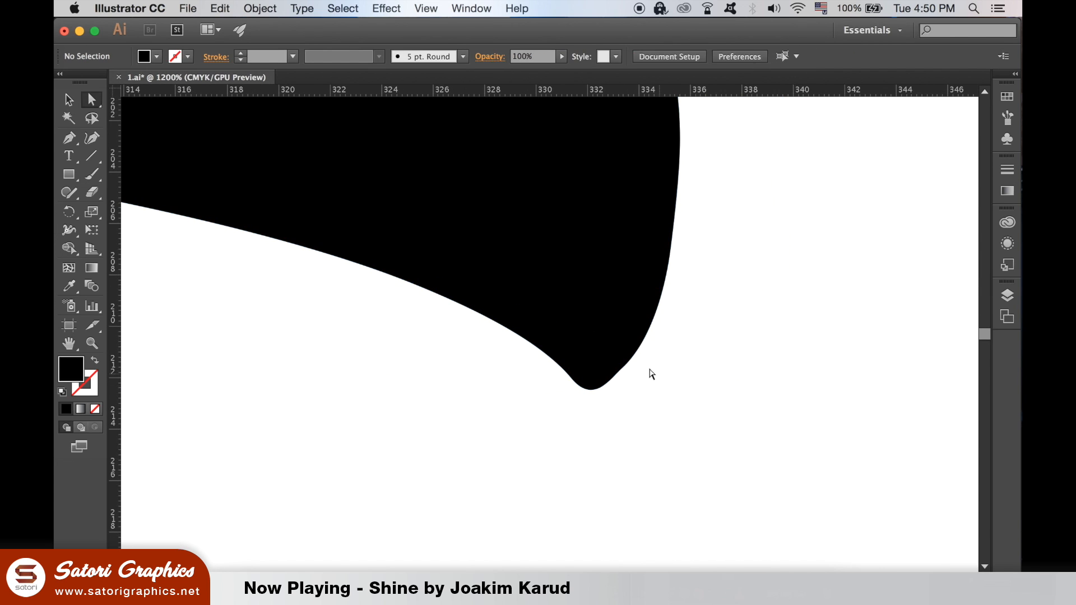
pyautogui.click(617, 373)
pyautogui.moveTo(616, 373); pyautogui.dragTo(616, 375)
pyautogui.click(652, 411)
pyautogui.press('super+0')
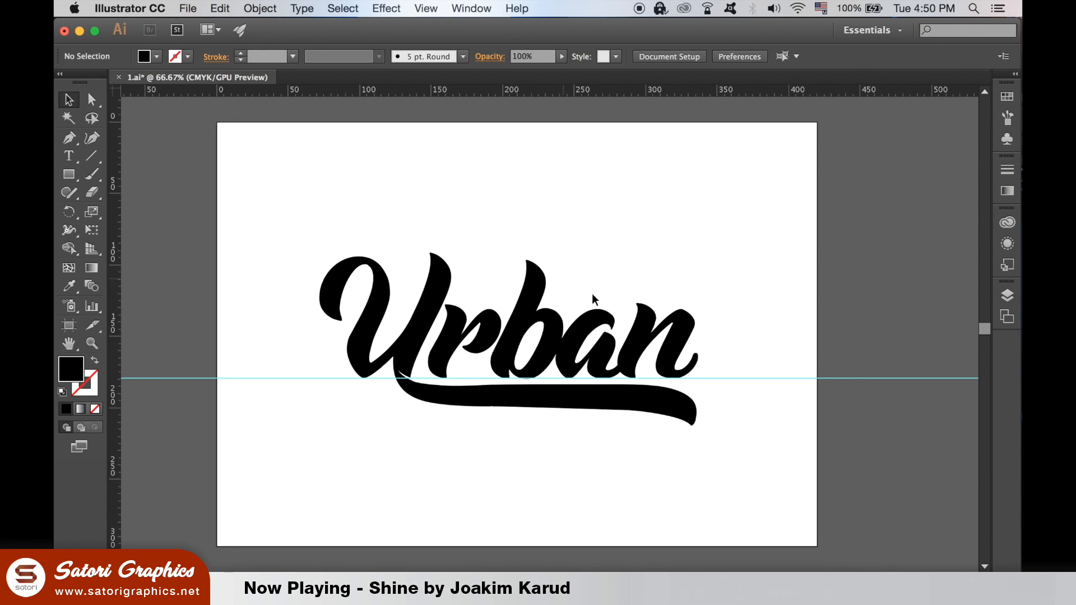
# - Simplify the letter n with Curve Precision at about 79%
pyautogui.click(651, 313)
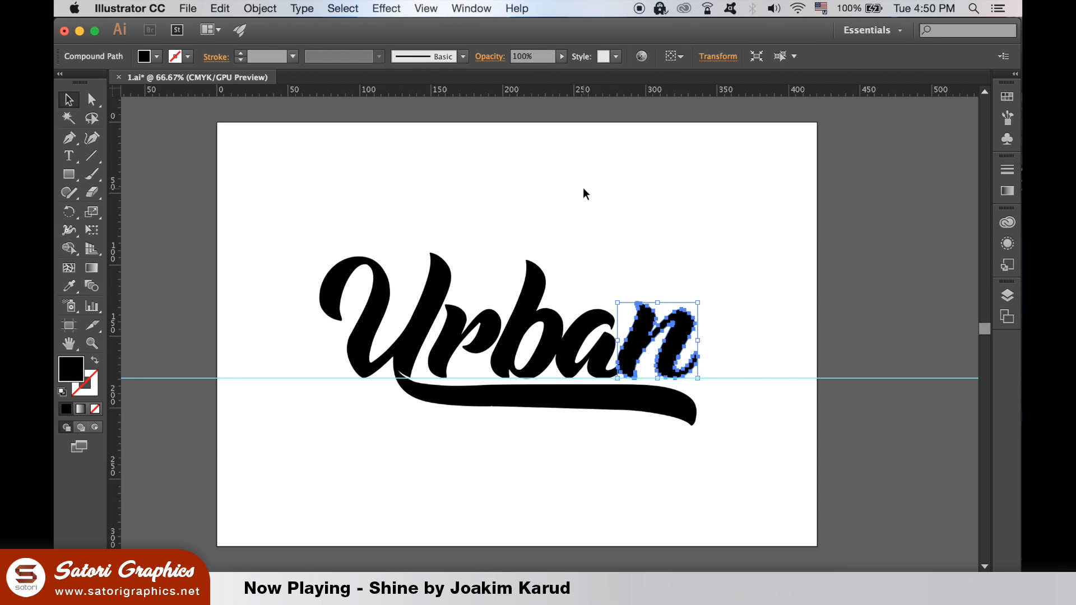
pyautogui.click(259, 7)
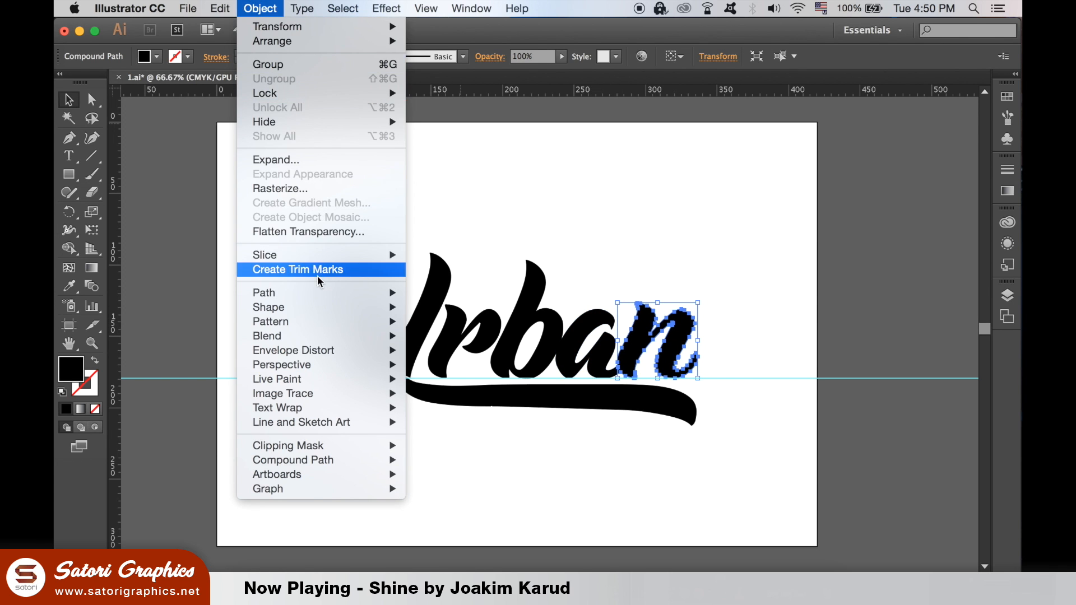
pyautogui.moveTo(318, 292)
pyautogui.click(488, 367)
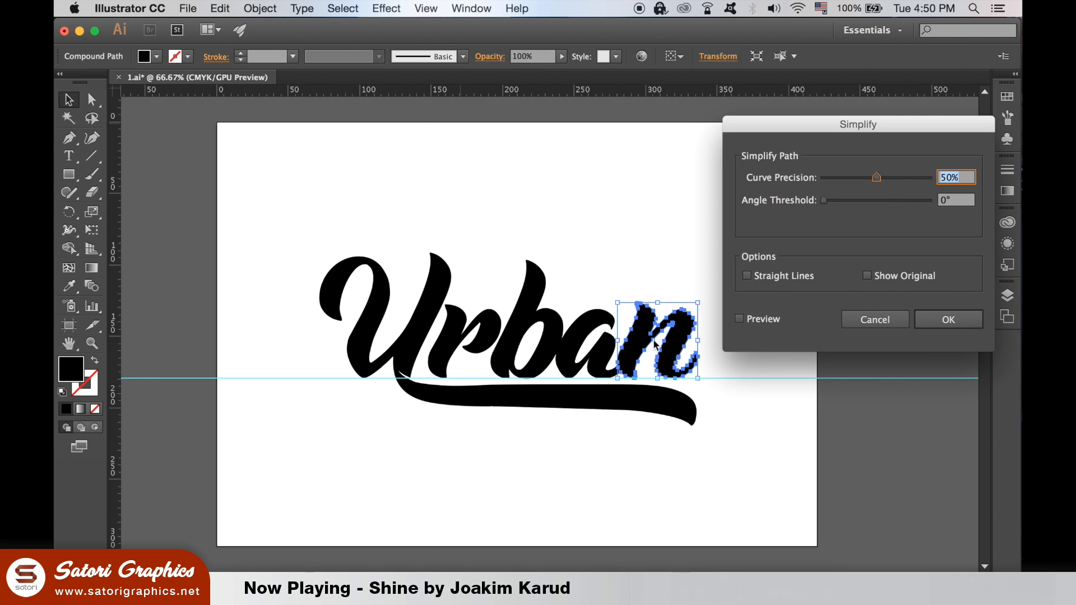
pyautogui.click(756, 324)
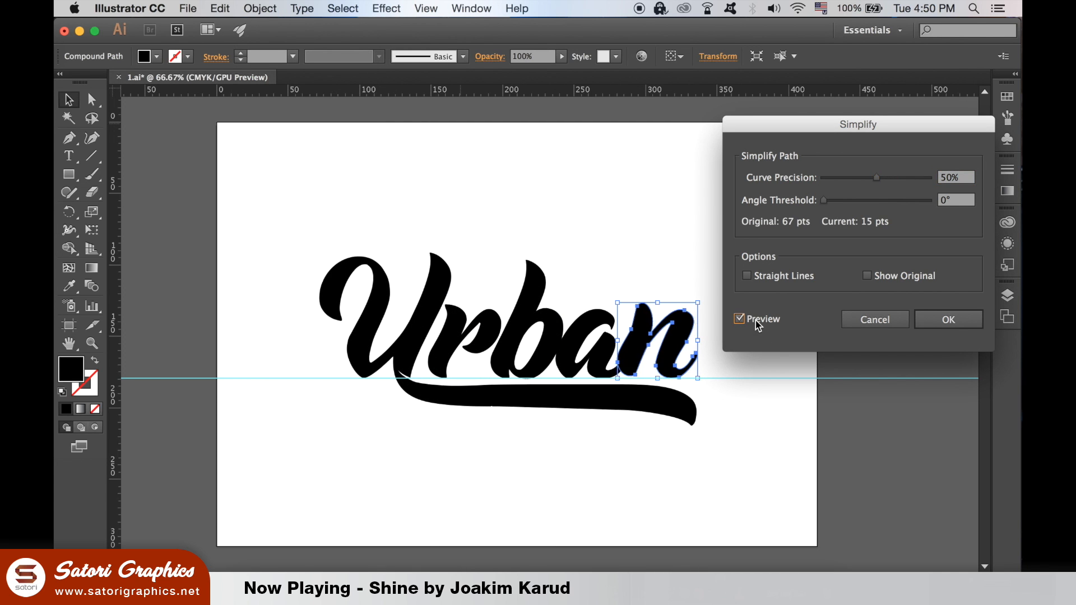
pyautogui.moveTo(889, 178); pyautogui.dragTo(923, 180)
pyautogui.click(869, 178)
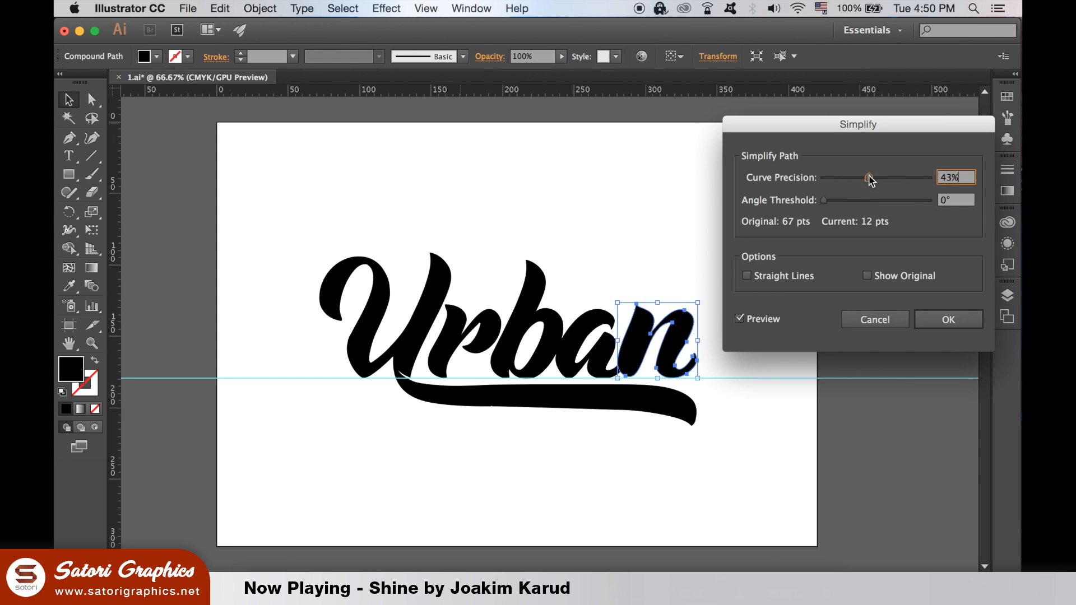
pyautogui.click(908, 178)
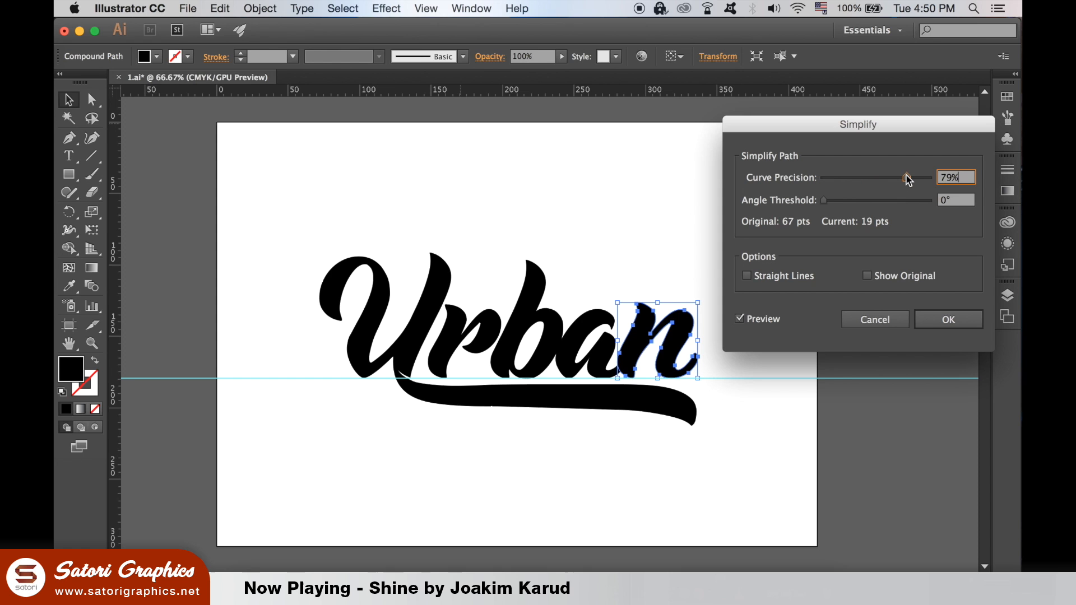
pyautogui.click(945, 319)
# - Check the simplified n's points and open the Pathfinder panel
pyautogui.click(770, 494)
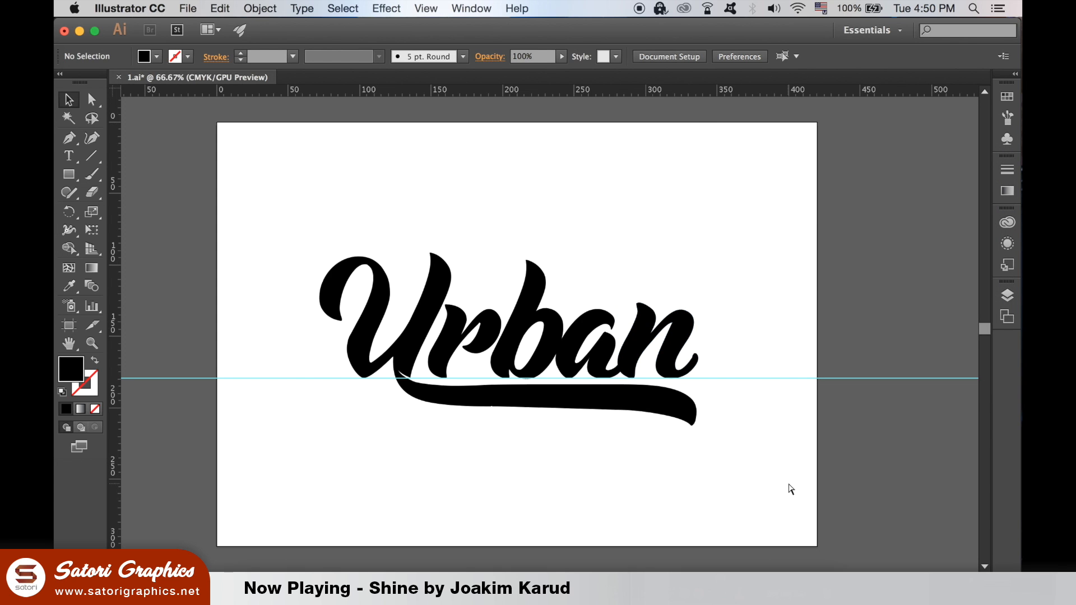
pyautogui.press('super+equal')
pyautogui.press('super+equal')
pyautogui.click(683, 371)
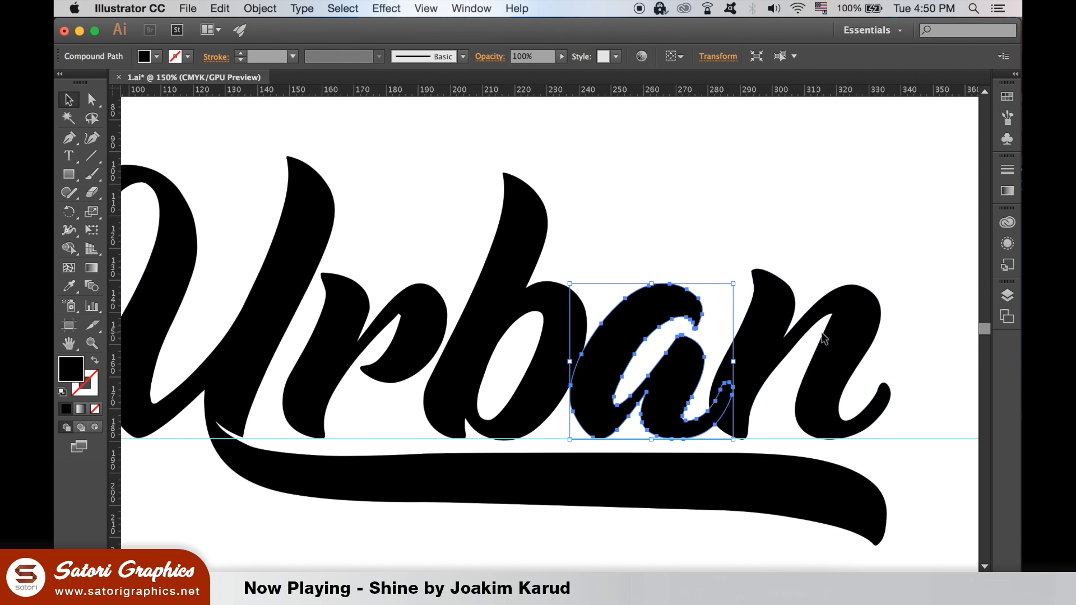
pyautogui.click(844, 339)
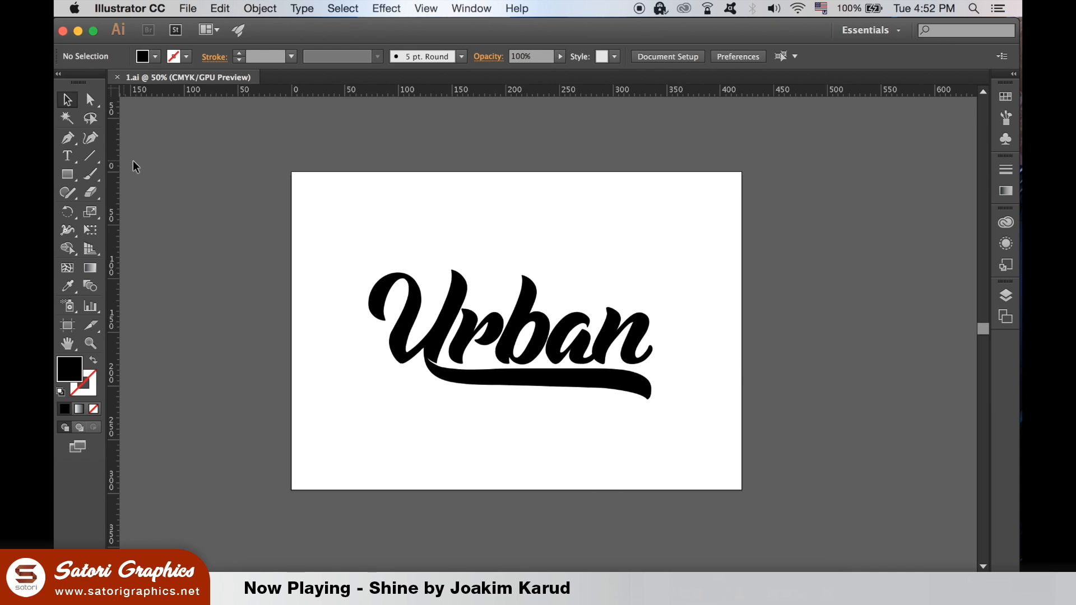
pyautogui.click(472, 8)
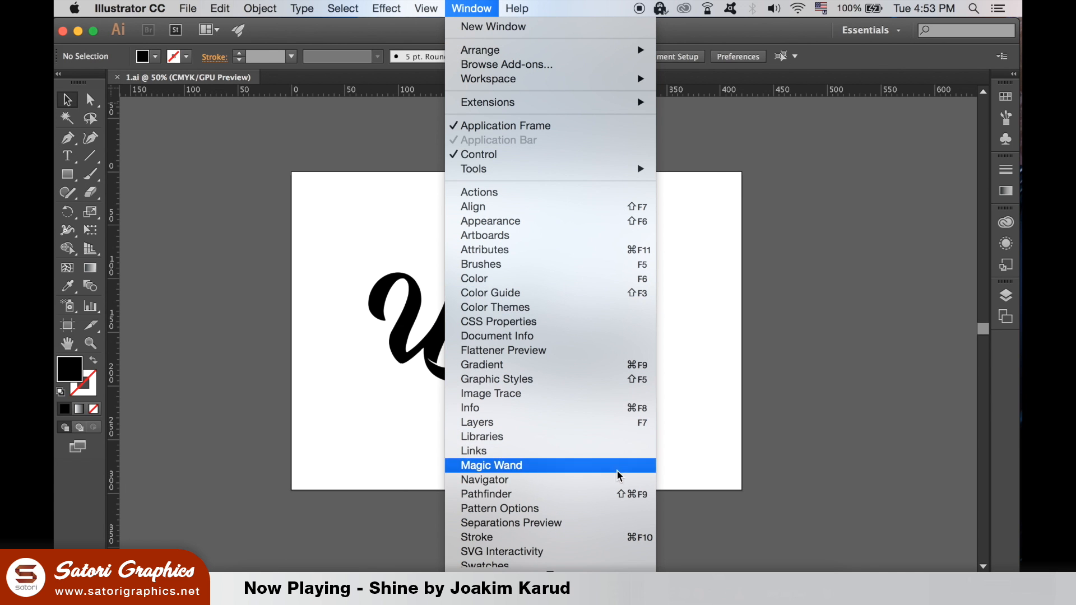
pyautogui.click(617, 494)
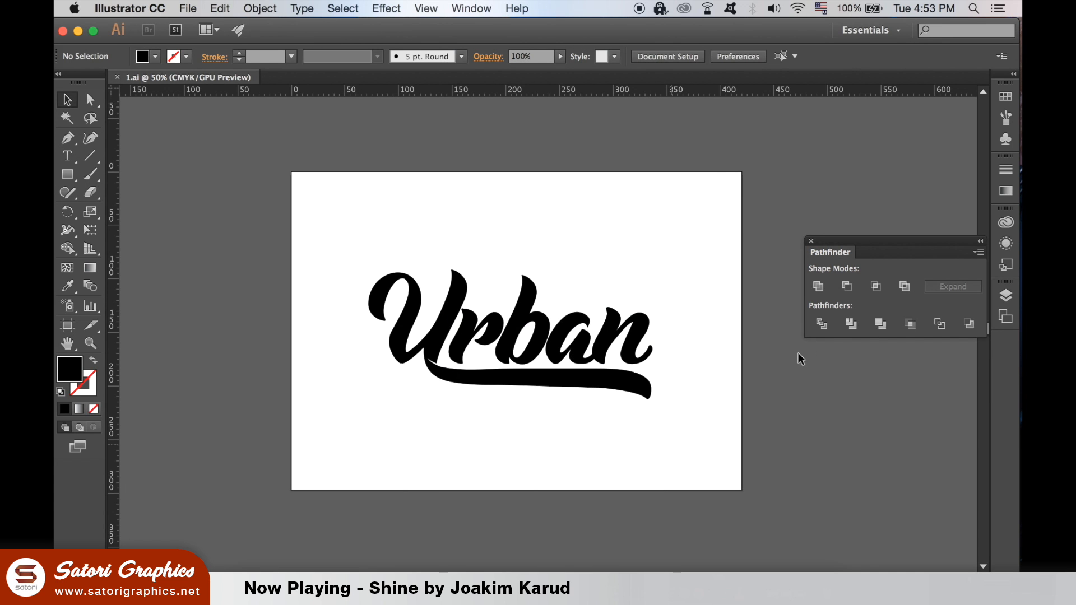
pyautogui.press('super+1')
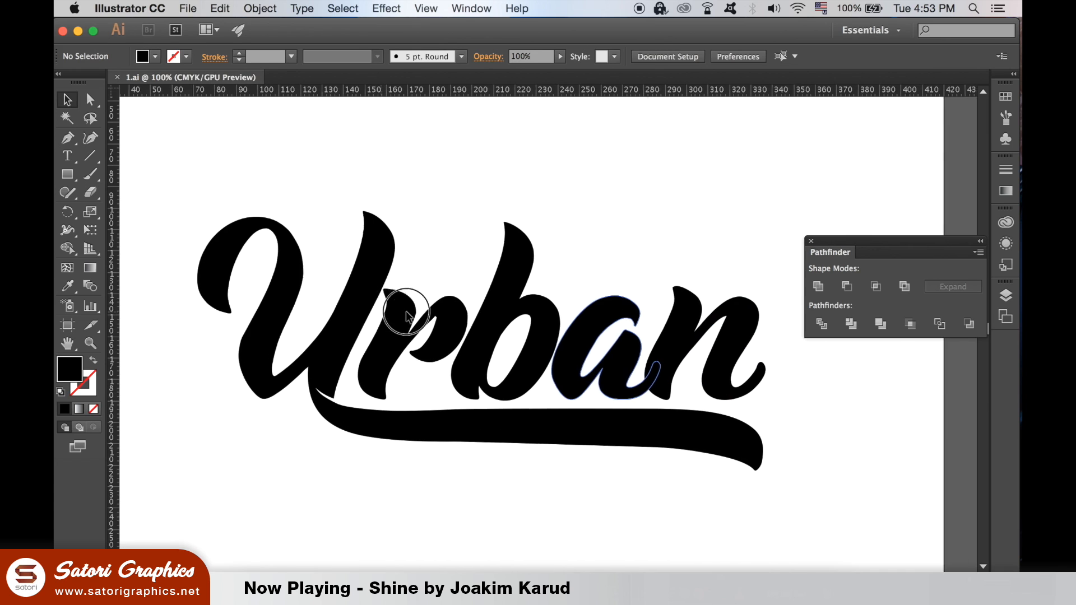
# - Set the colours to no fill with a light blue 3bbeff stroke
pyautogui.click(94, 360)
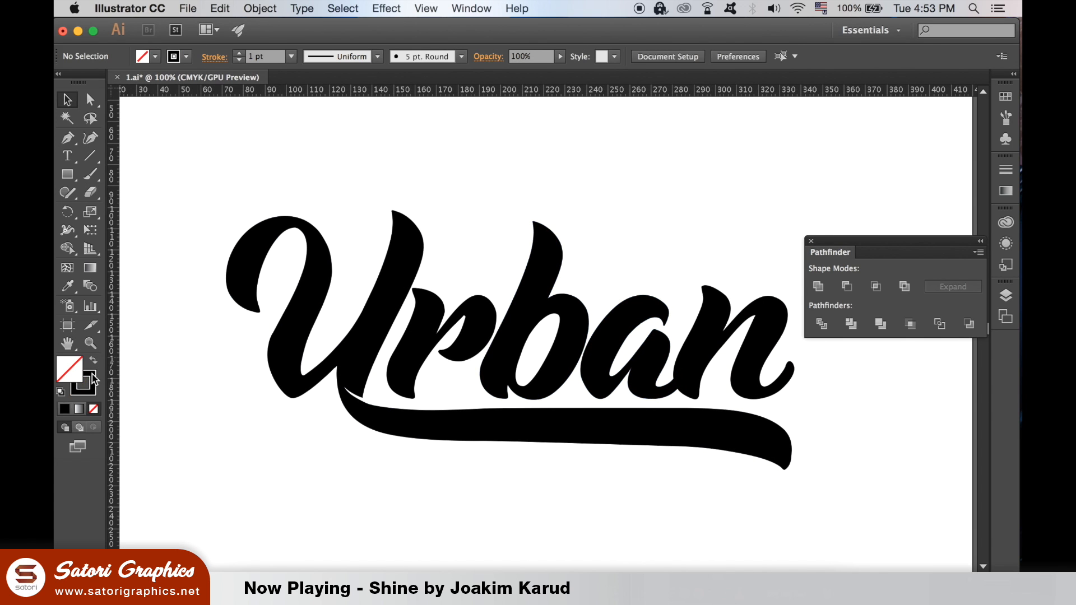
pyautogui.doubleClick(93, 379)
pyautogui.moveTo(796, 351); pyautogui.dragTo(796, 368)
pyautogui.moveTo(758, 305); pyautogui.dragTo(725, 268)
pyautogui.click(918, 293)
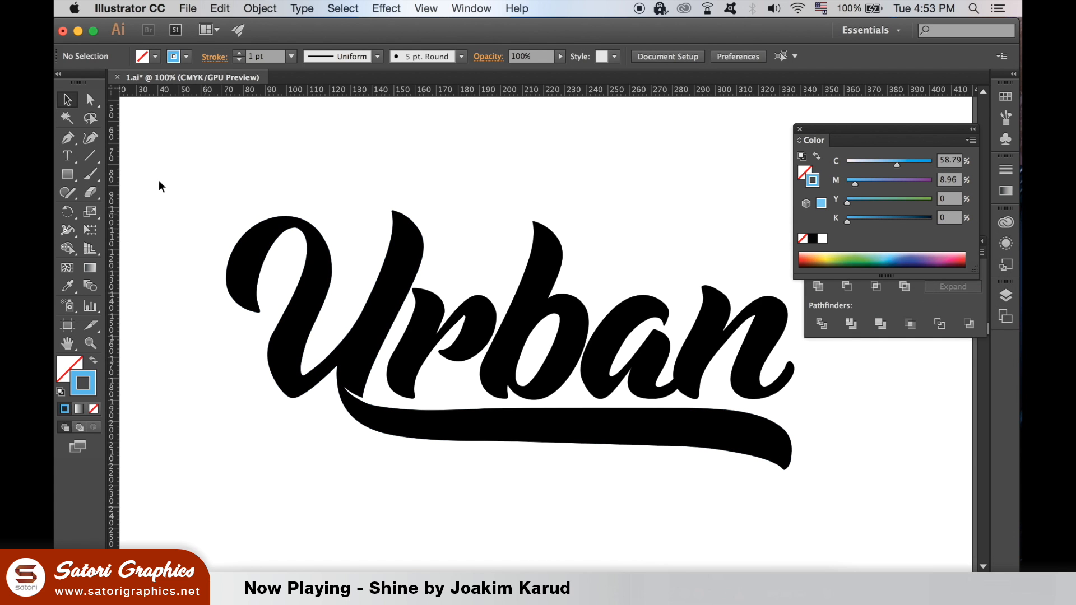
pyautogui.click(71, 137)
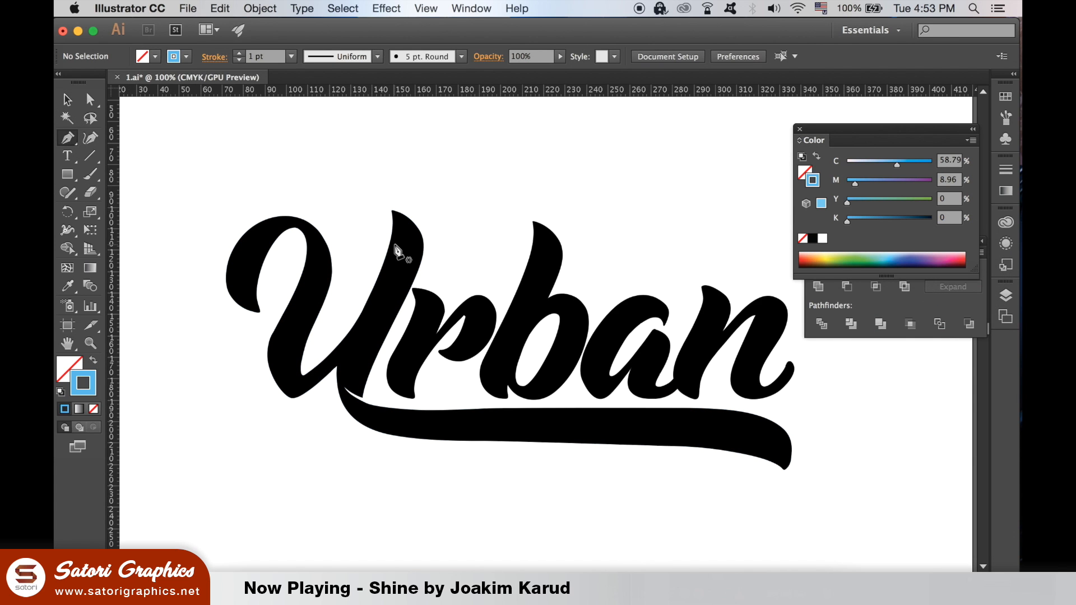
# - Start a pen path at the tip of the U's right stroke with one curved point below
pyautogui.press('super+equal')
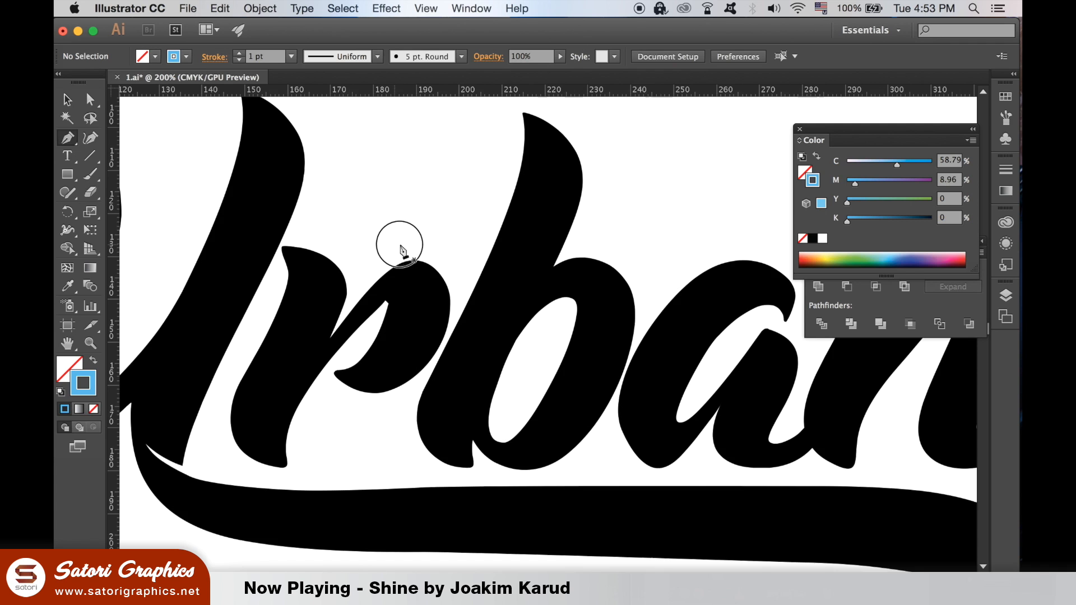
pyautogui.scroll(1, 493, 291)
pyautogui.hscroll(-3, 494, 295)
pyautogui.scroll(-1, 495, 295)
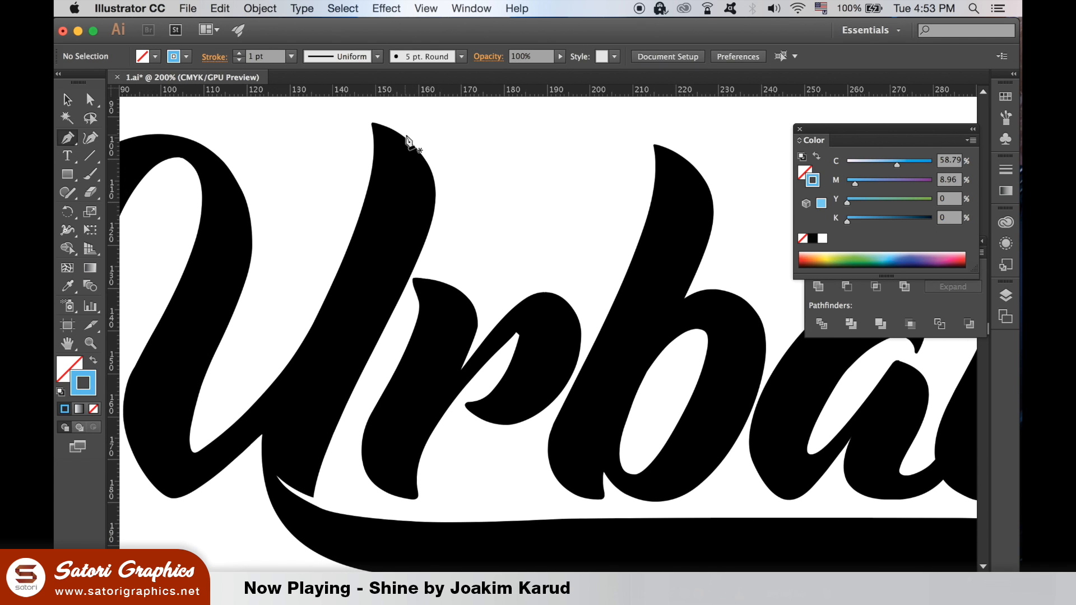
pyautogui.press('super+equal')
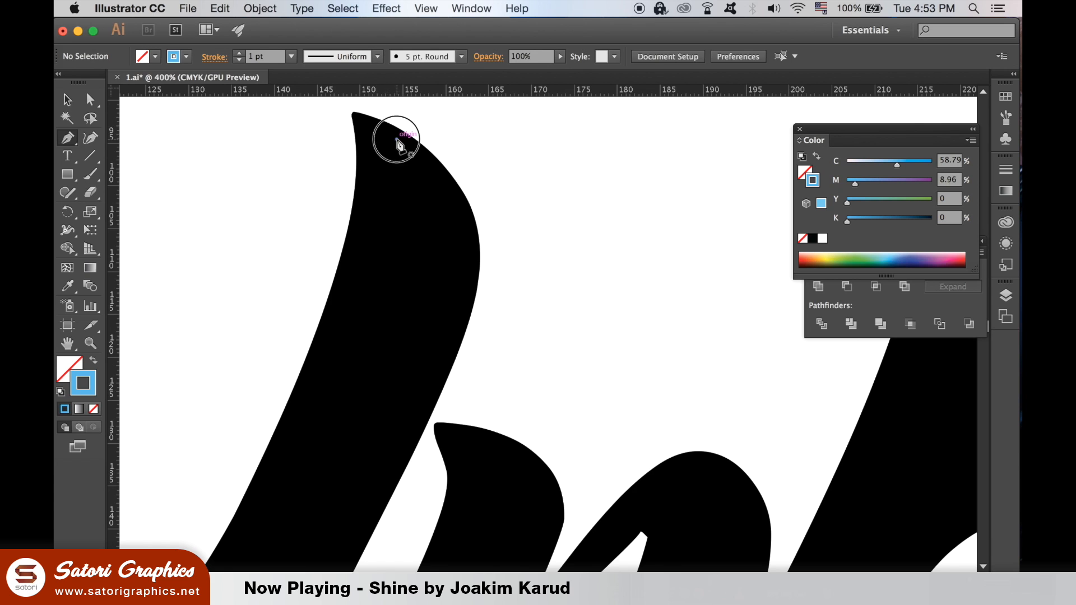
pyautogui.click(395, 141)
pyautogui.scroll(-2, 405, 191)
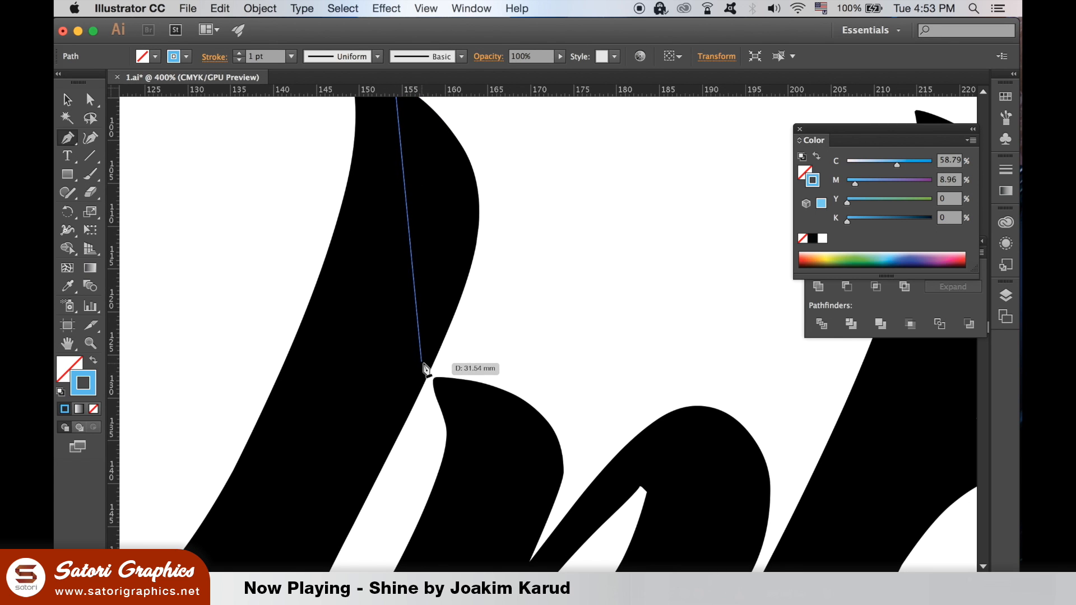
pyautogui.moveTo(414, 364); pyautogui.dragTo(284, 496)
# - Continue the curved path down the stroke to a final point near the U's base
pyautogui.moveTo(459, 327); pyautogui.dragTo(405, 471)
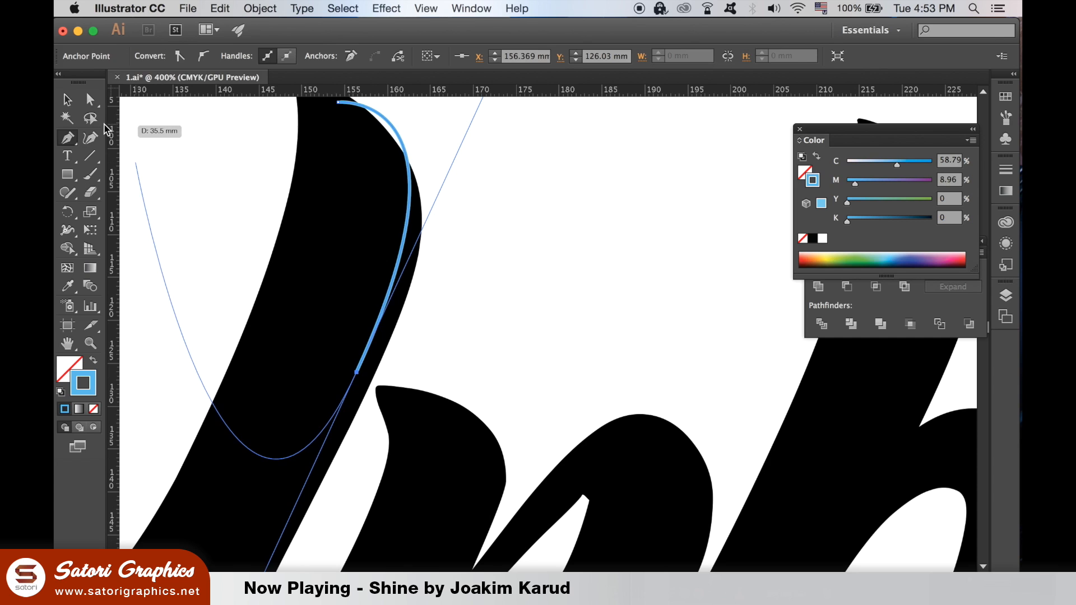
pyautogui.keyDown('super'); pyautogui.click(163, 163); pyautogui.keyUp('super')
pyautogui.press('super+minus')
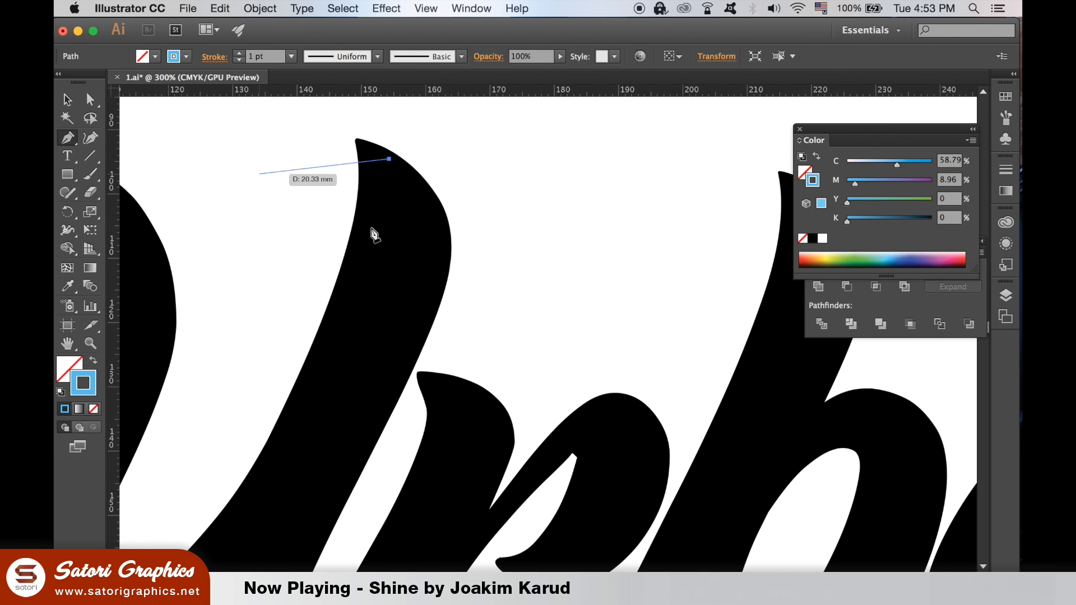
pyautogui.moveTo(377, 223); pyautogui.dragTo(389, 199)
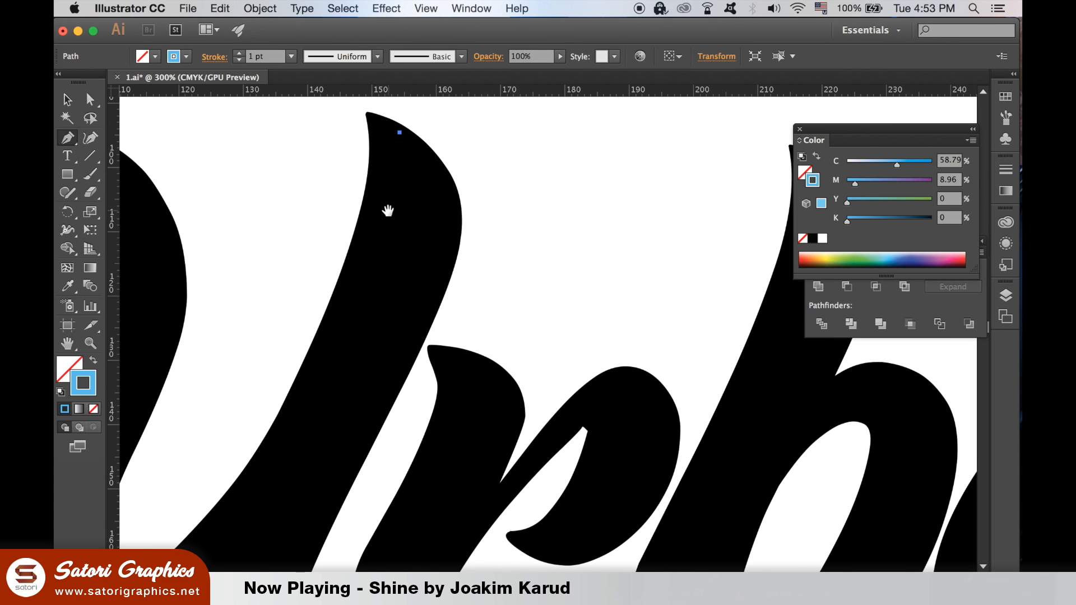
pyautogui.moveTo(405, 343); pyautogui.dragTo(328, 500)
pyautogui.click(404, 343)
pyautogui.moveTo(404, 342); pyautogui.dragTo(339, 514)
pyautogui.moveTo(338, 513); pyautogui.dragTo(315, 559)
# - Finish the blue line and bend its segment to follow the stroke's edge
pyautogui.press('v')
pyautogui.click(634, 170)
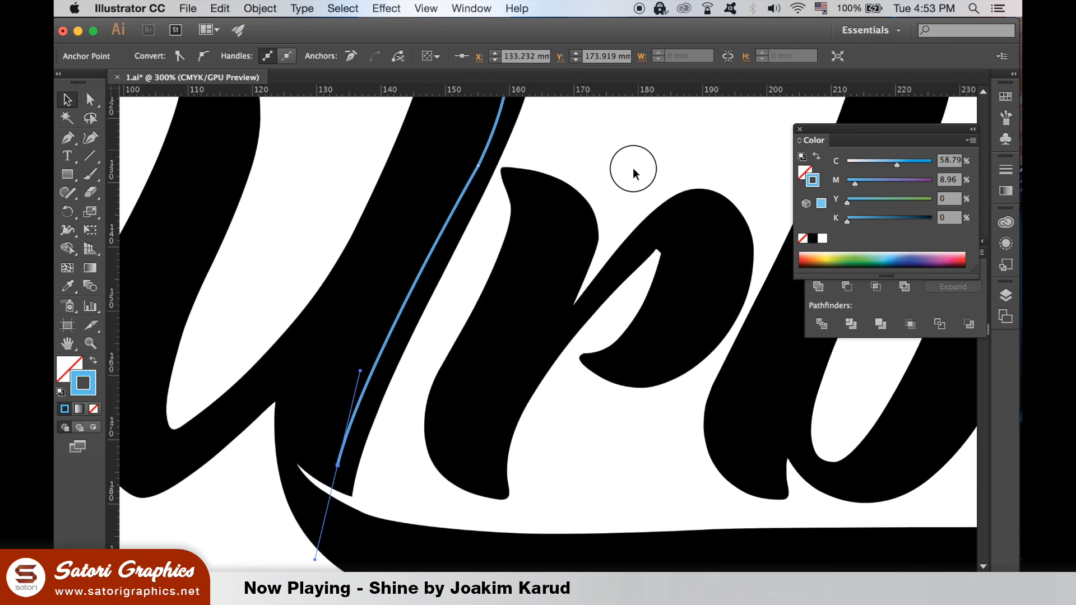
pyautogui.moveTo(633, 169); pyautogui.dragTo(600, 247)
pyautogui.press('a')
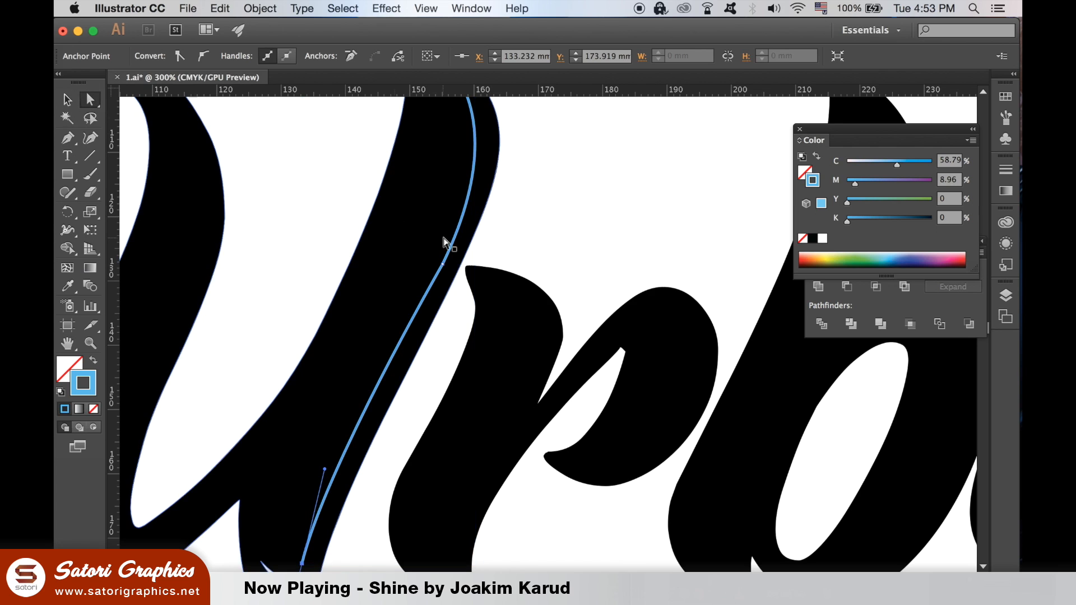
pyautogui.click(441, 264)
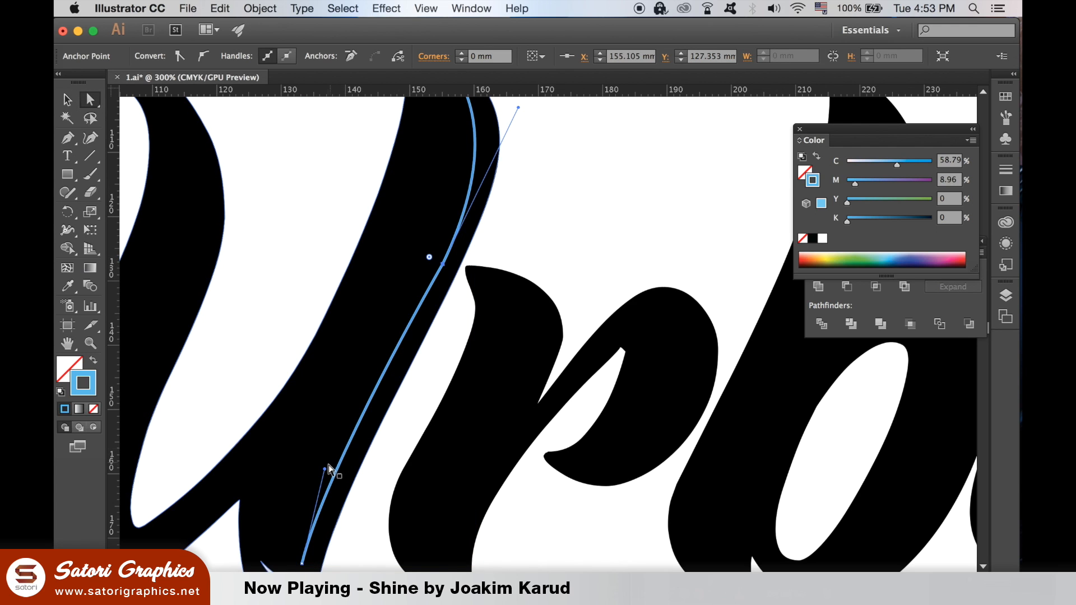
pyautogui.click(328, 479)
pyautogui.moveTo(328, 479); pyautogui.dragTo(337, 477)
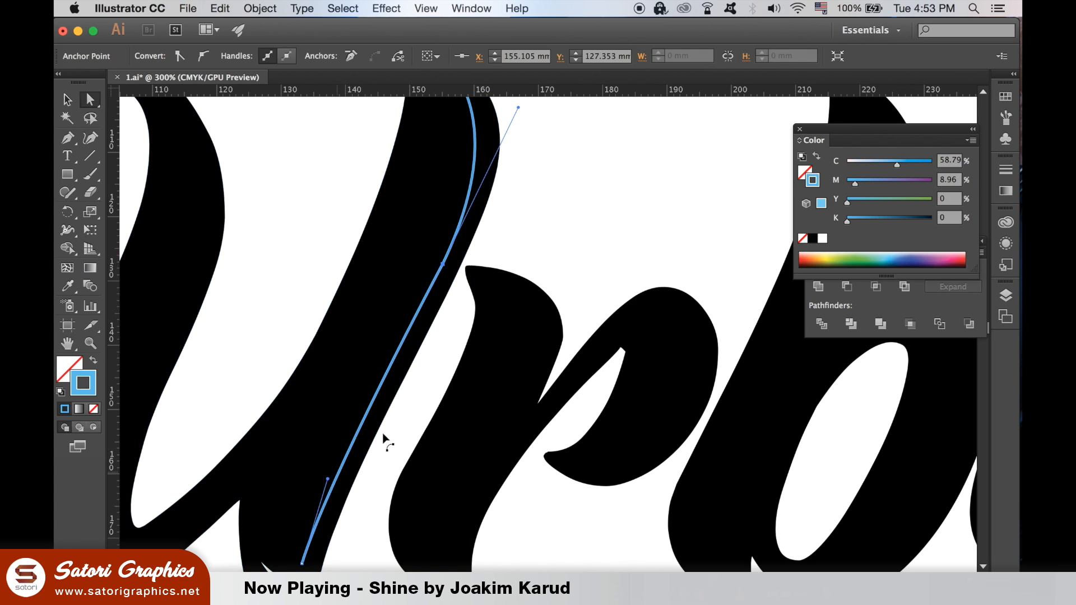
pyautogui.click(581, 240)
# - Move the line's top anchor into the U's tip and reselect the whole line
pyautogui.press('super+minus')
pyautogui.press('super+minus')
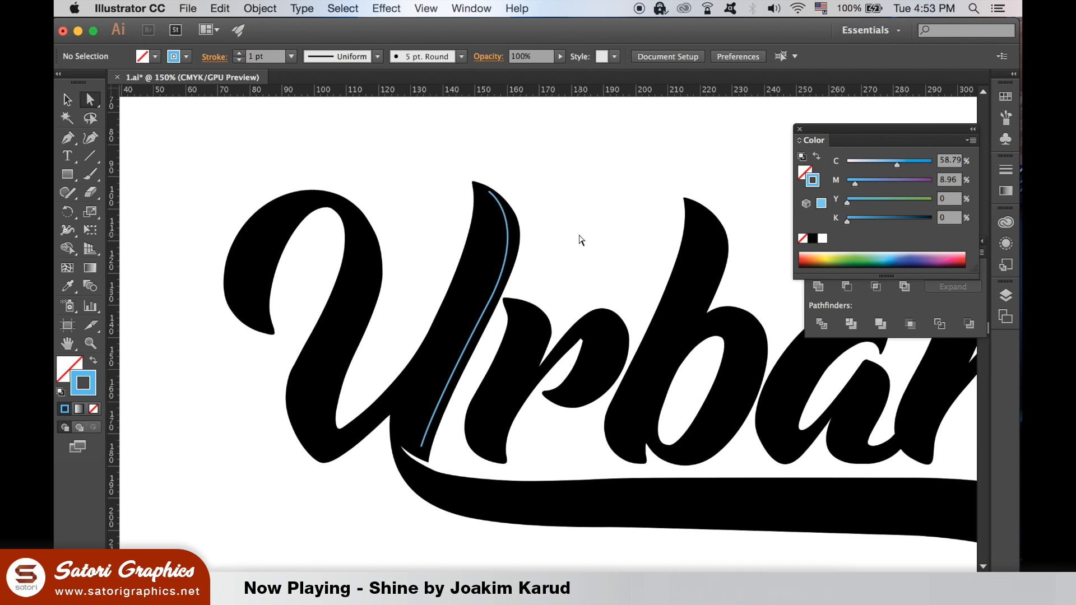
pyautogui.moveTo(533, 228); pyautogui.dragTo(377, 205)
pyautogui.press('super+equal')
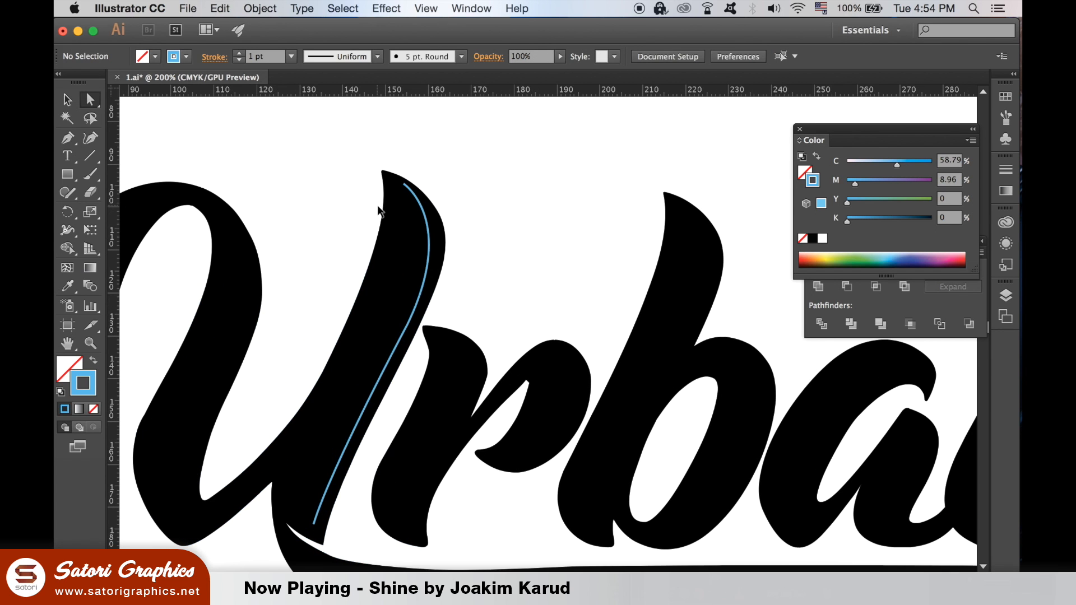
pyautogui.click(404, 184)
pyautogui.moveTo(404, 184); pyautogui.dragTo(402, 188)
pyautogui.click(464, 184)
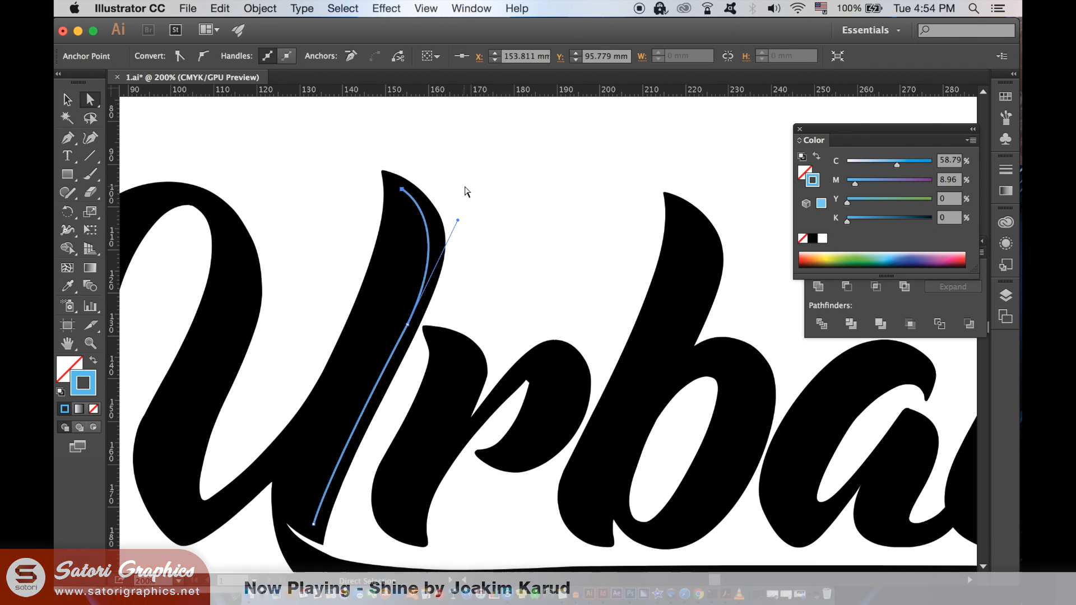
pyautogui.click(68, 100)
pyautogui.click(427, 232)
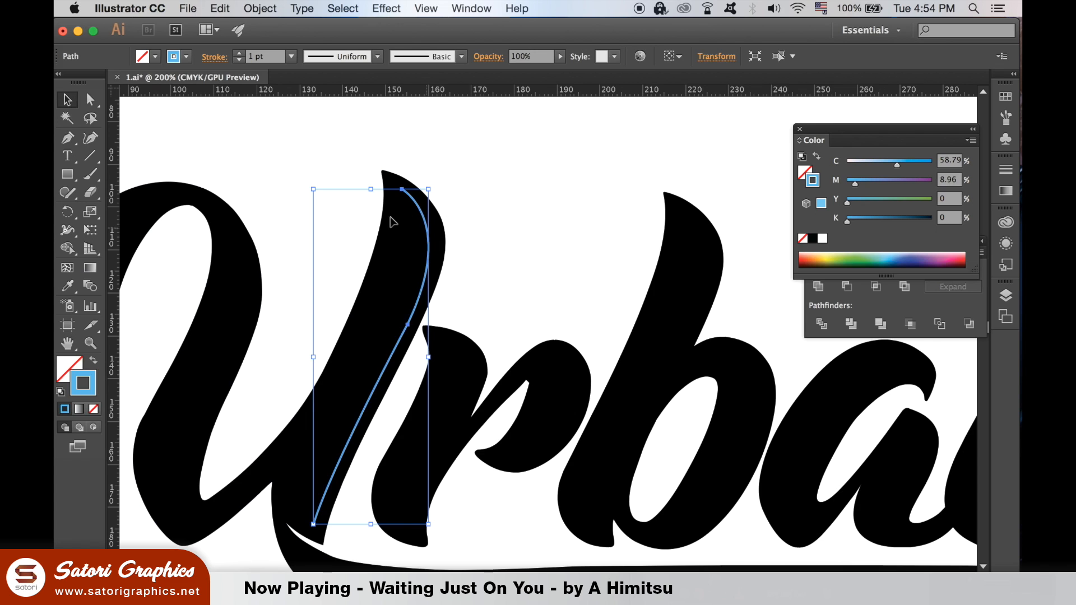
# - Give the blue line a 4 pt stroke with a width profile tapered at both ends
pyautogui.click(240, 53)
pyautogui.click(239, 54)
pyautogui.click(239, 54)
pyautogui.click(239, 53)
pyautogui.click(378, 58)
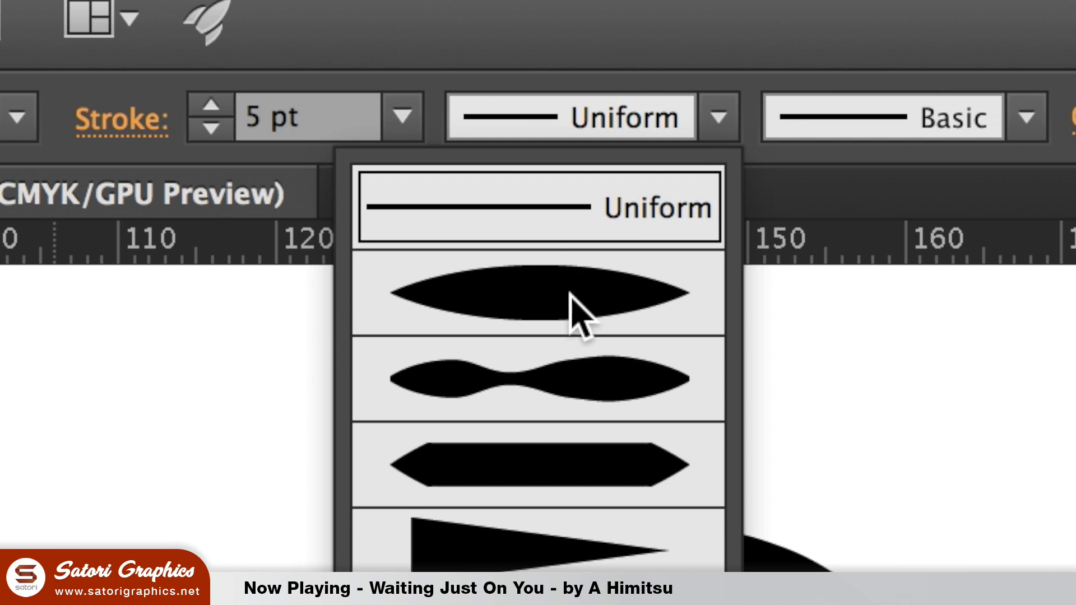
pyautogui.click(570, 293)
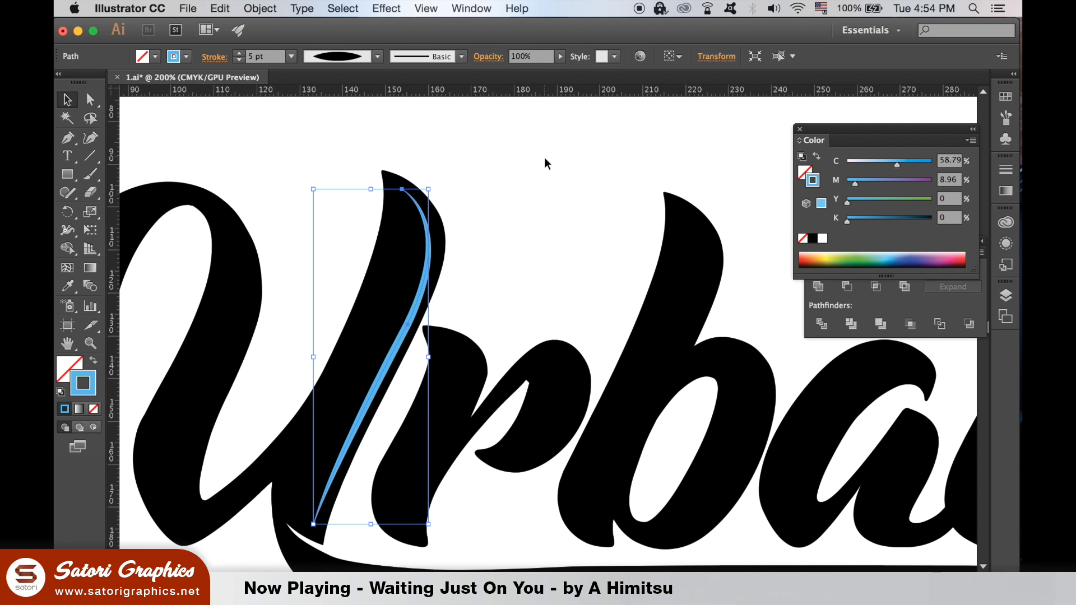
pyautogui.click(547, 163)
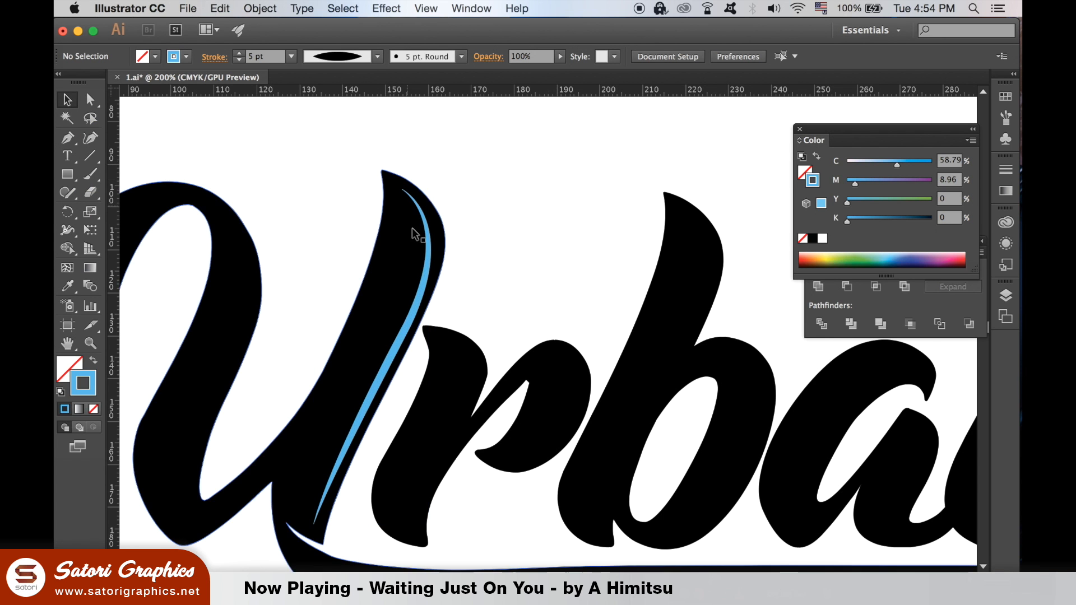
pyautogui.click(414, 317)
pyautogui.click(239, 60)
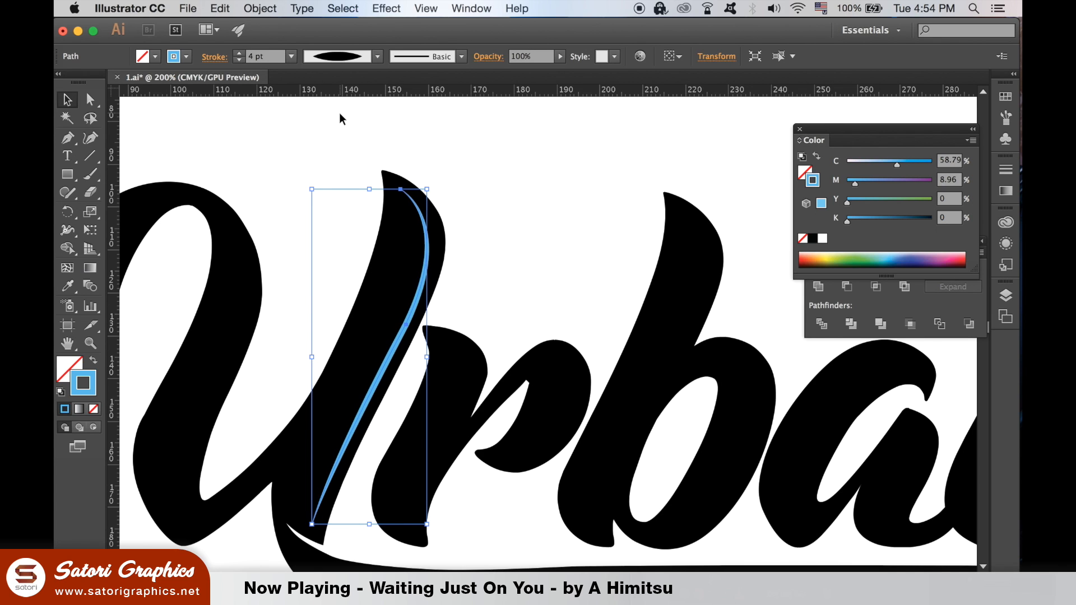
pyautogui.press('Up')
pyautogui.press('Up')
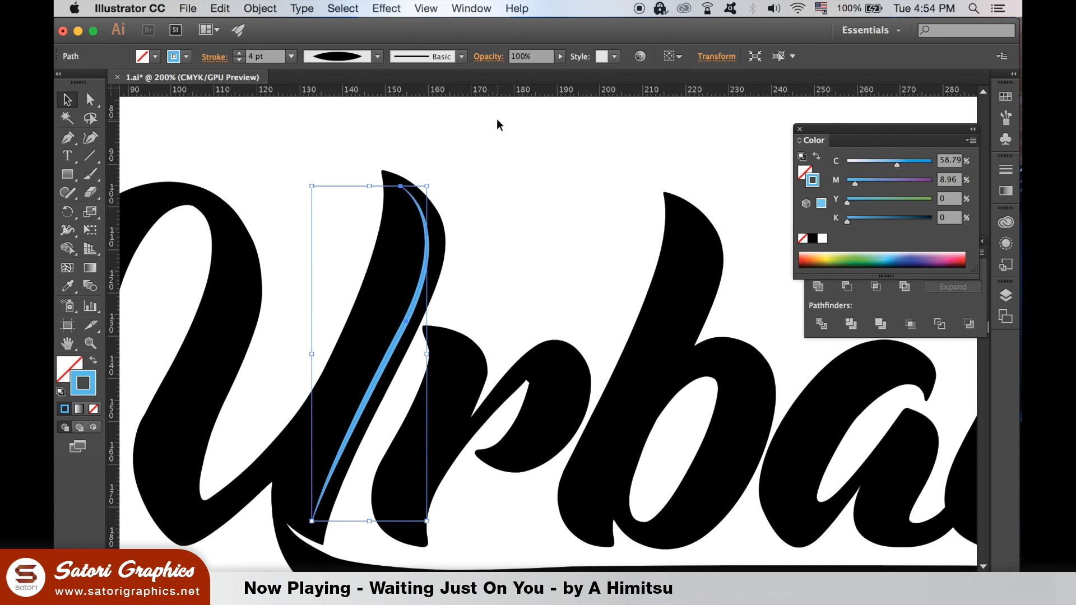
pyautogui.click(497, 119)
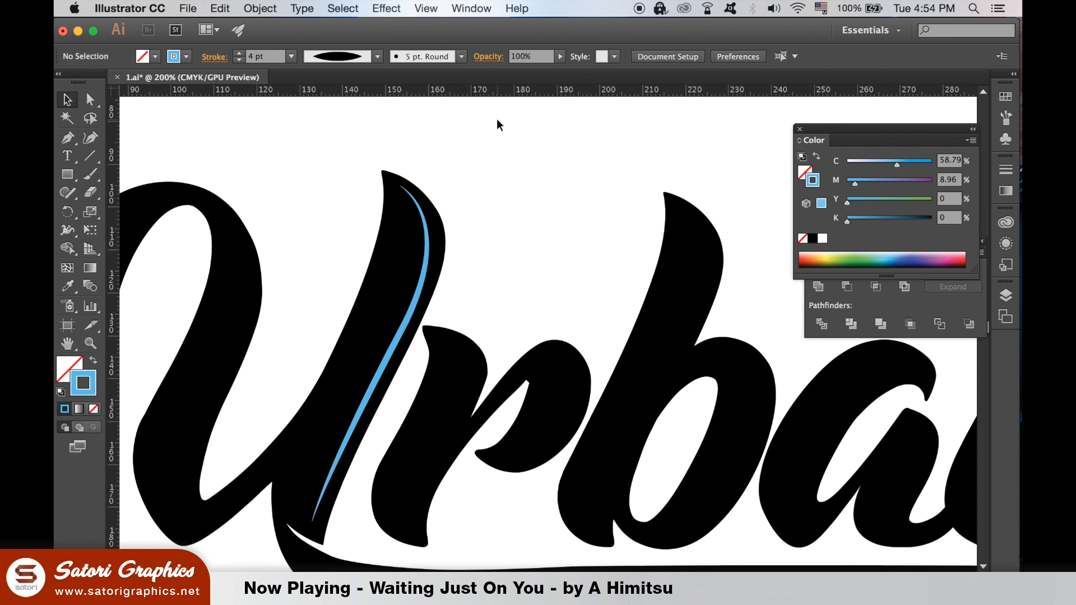
pyautogui.click(429, 242)
# - Outline the blue line's stroke into a filled shape
pyautogui.click(264, 7)
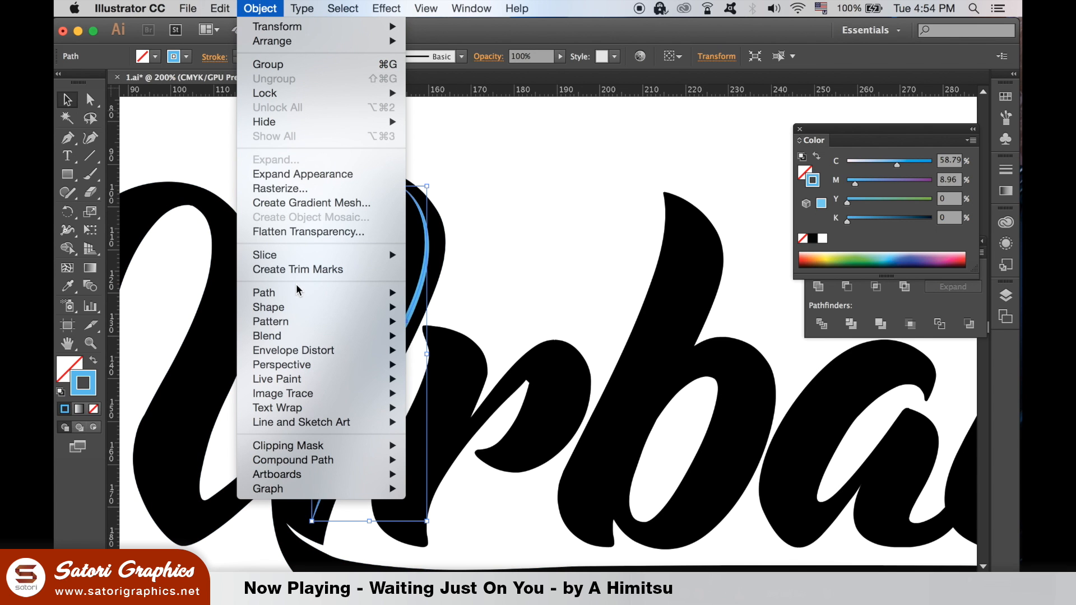
pyautogui.moveTo(296, 292)
pyautogui.click(495, 332)
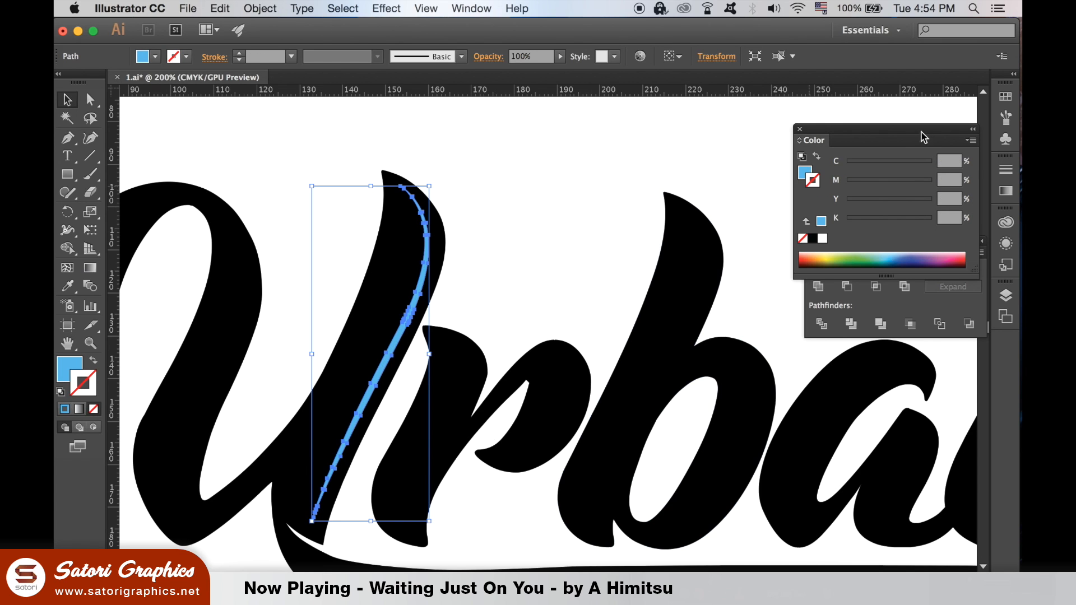
pyautogui.click(799, 129)
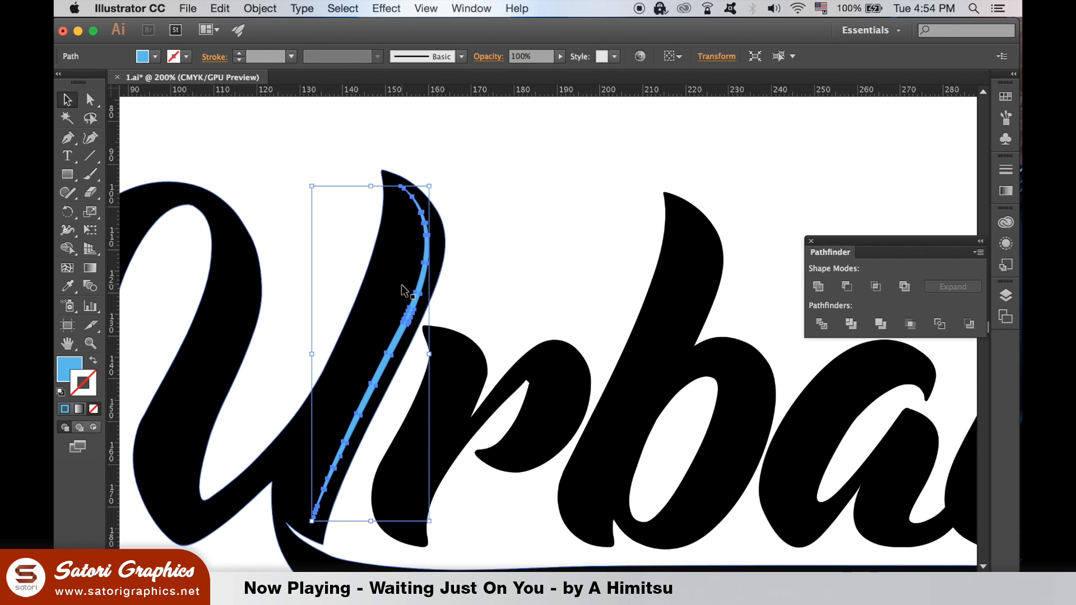
# - Subtract the blue shape from the U with Minus Front
pyautogui.keyDown('shift'); pyautogui.click(391, 287); pyautogui.keyUp('shift')
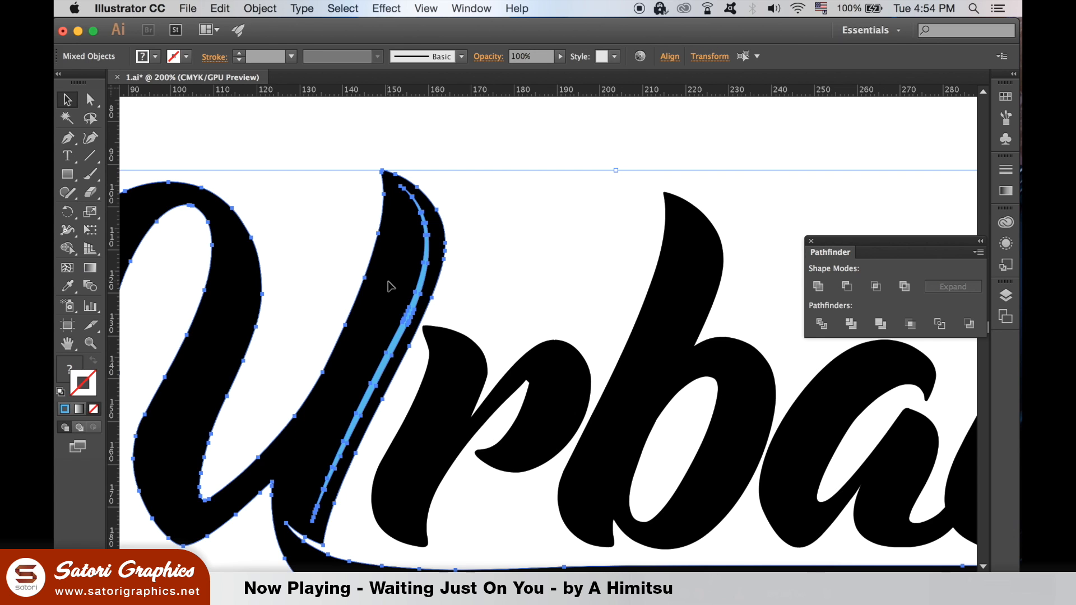
pyautogui.click(842, 288)
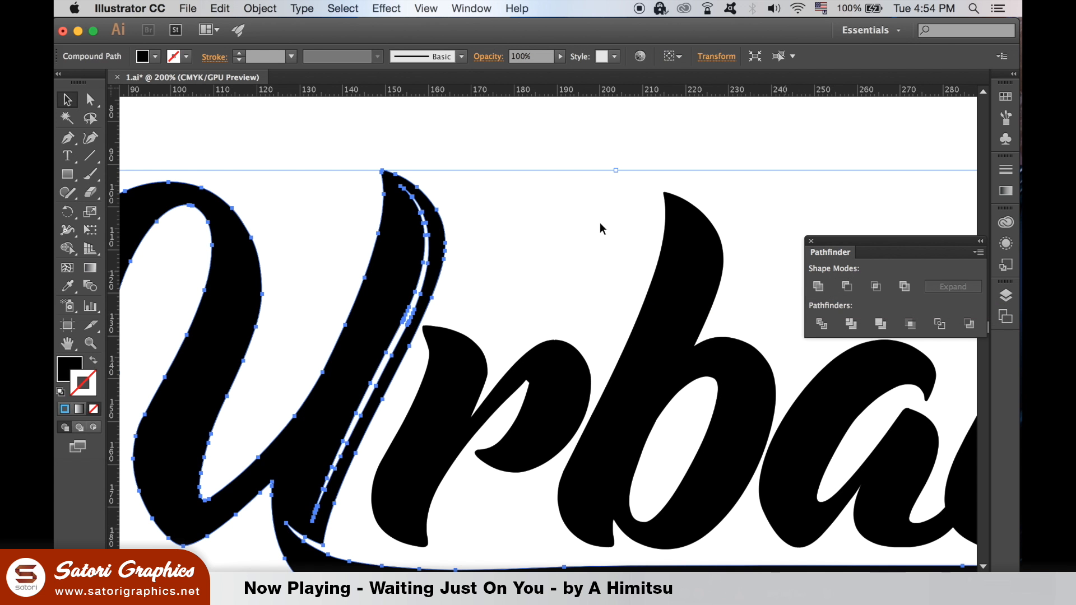
pyautogui.click(546, 216)
pyautogui.press('super+0')
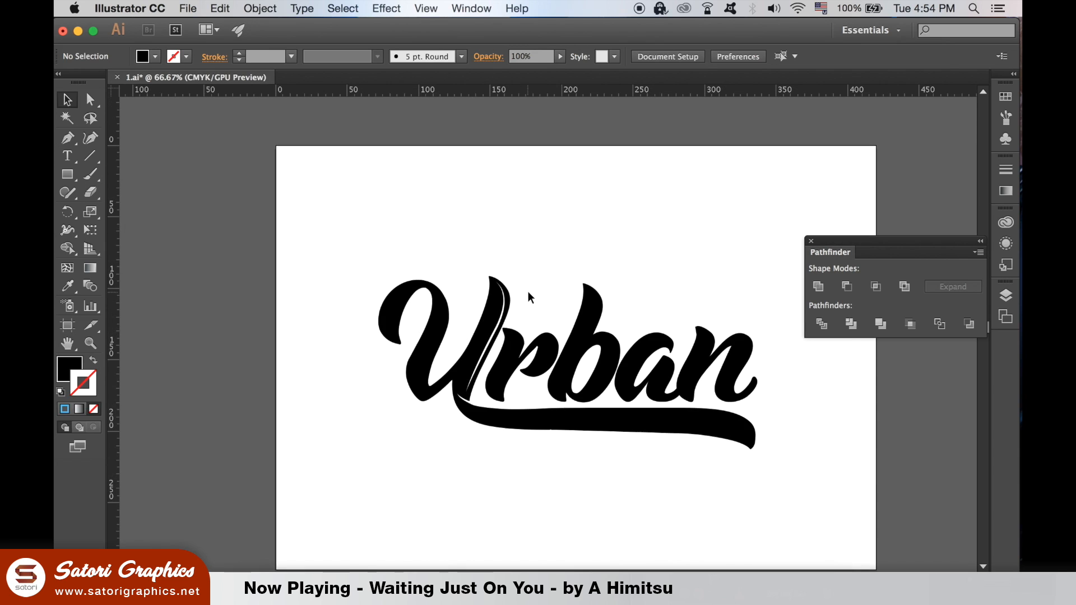
# - Drag the U away from the rest of the word, then zoom to 100% to view the 076.ai splatters
pyautogui.moveTo(481, 314); pyautogui.dragTo(241, 309)
pyautogui.click(324, 314)
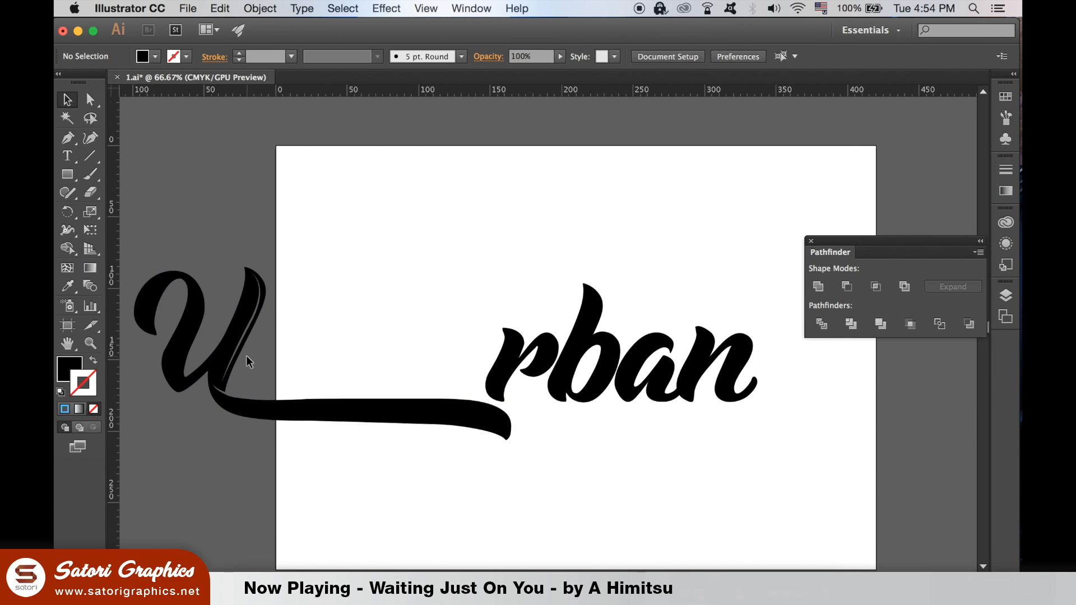
pyautogui.press('super+1')
pyautogui.hscroll(-10, 480, 354)
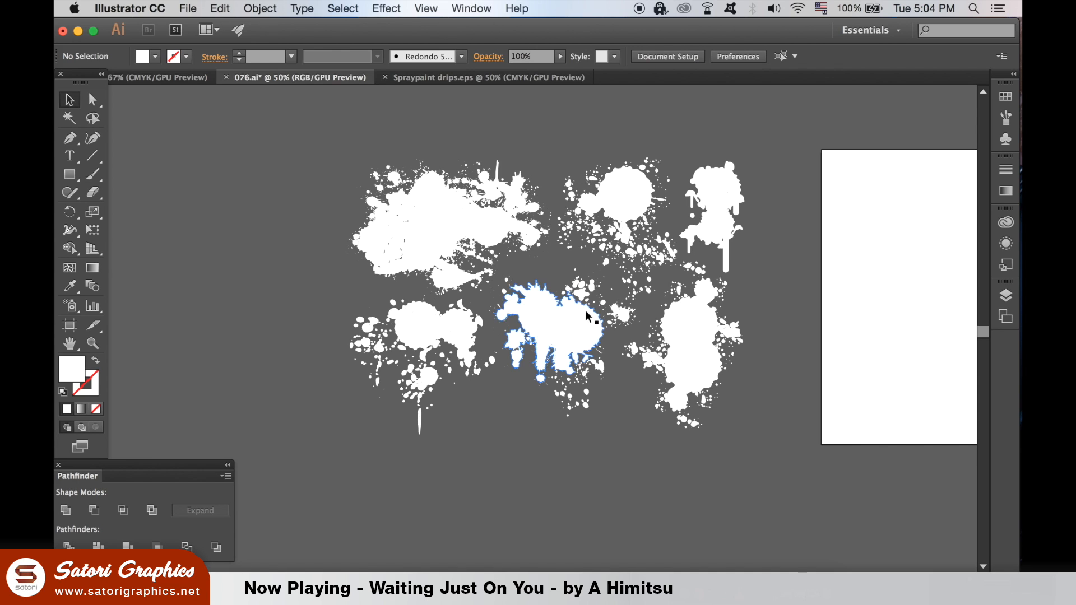
# - Copy the middle white splatter from 076.ai and paste it to the right of the Urban lettering
pyautogui.click(575, 349)
pyautogui.click(138, 77)
pyautogui.scroll(-3, 679, 256)
pyautogui.hscroll(-4, 680, 257)
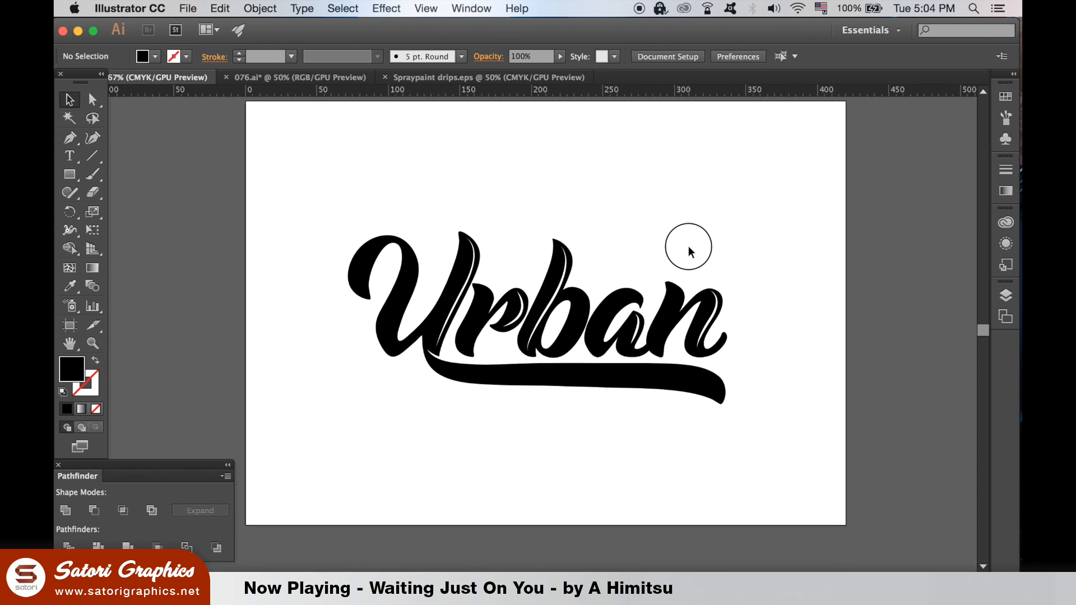
pyautogui.press('super+v')
pyautogui.moveTo(526, 315); pyautogui.dragTo(794, 232)
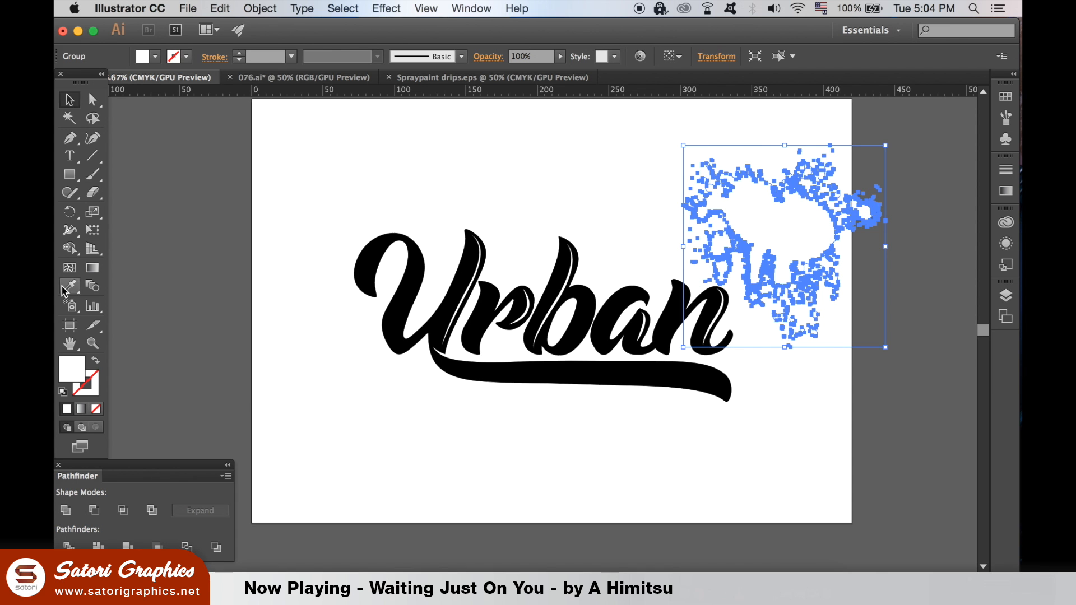
# - Eyedrop the lettering's black onto the splatter, then shrink it, rotate about 45° and tuck it under the word's end
pyautogui.click(566, 297)
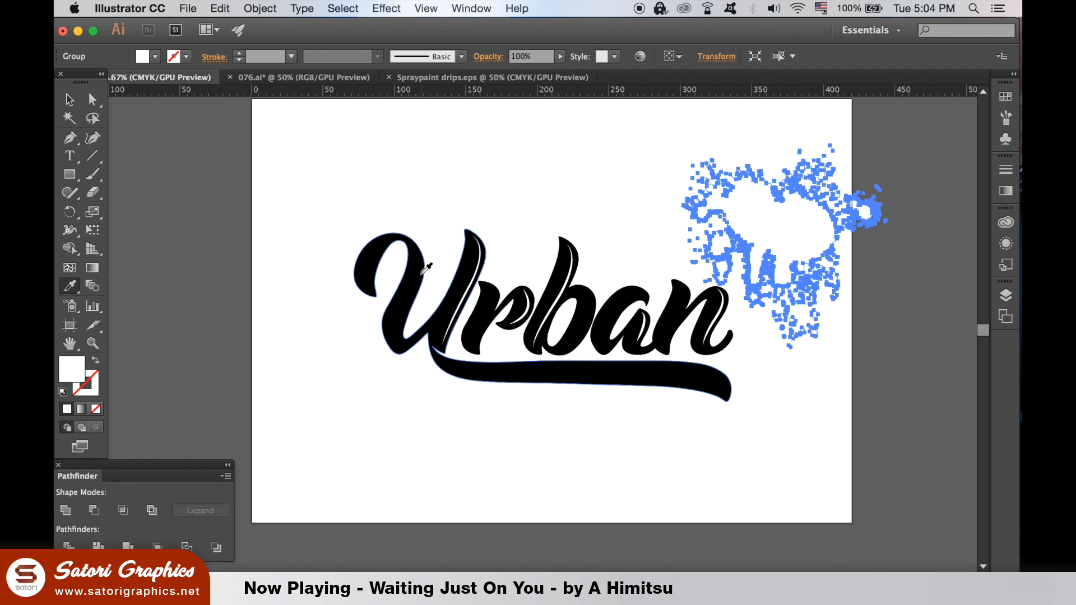
pyautogui.click(421, 273)
pyautogui.click(70, 99)
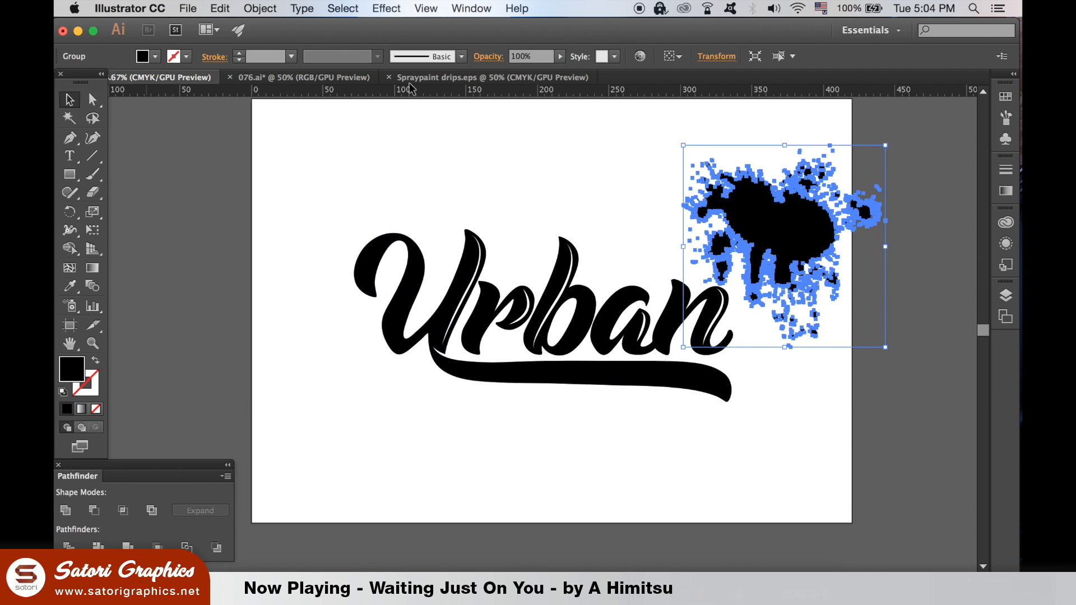
pyautogui.moveTo(890, 145); pyautogui.dragTo(823, 211)
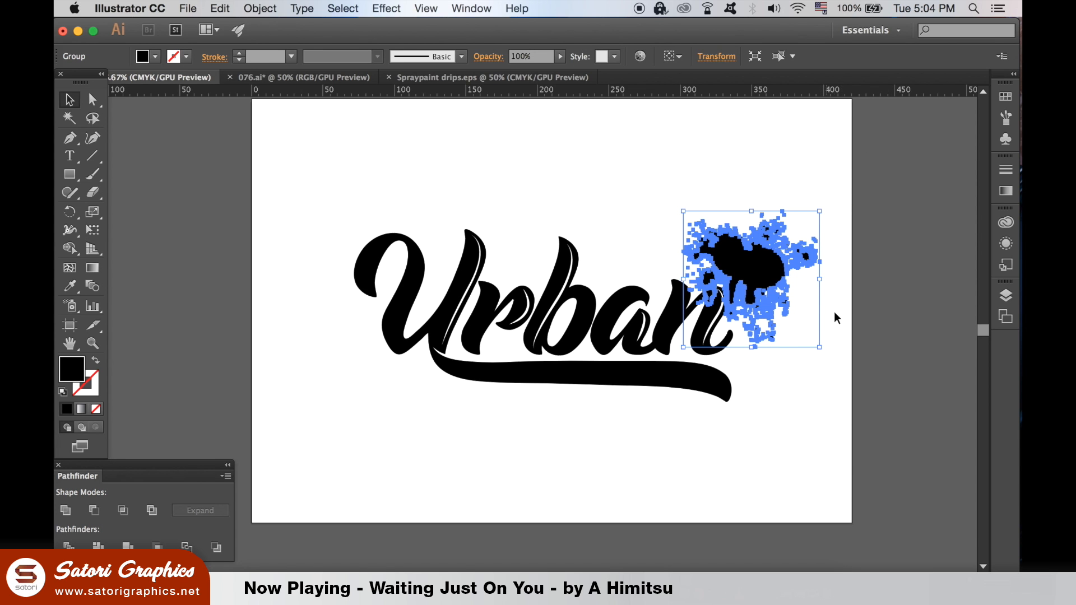
pyautogui.moveTo(824, 353); pyautogui.dragTo(716, 394)
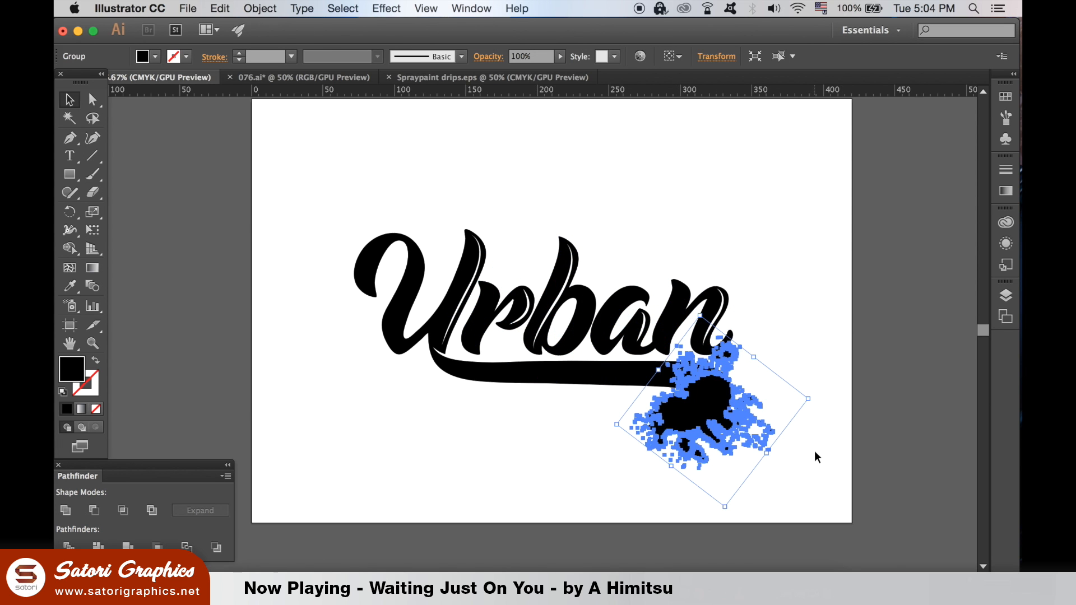
pyautogui.moveTo(819, 401); pyautogui.dragTo(760, 473)
pyautogui.moveTo(780, 377); pyautogui.dragTo(721, 377)
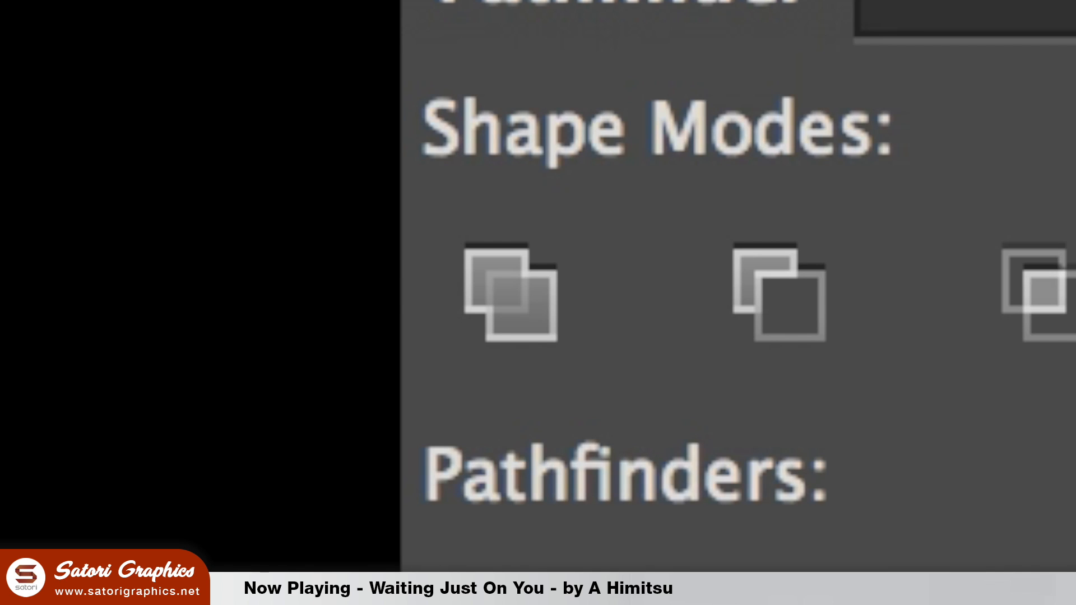
# - Rotate and shrink the black splatter further and place it at the lower left of the U
pyautogui.moveTo(756, 448); pyautogui.dragTo(720, 429)
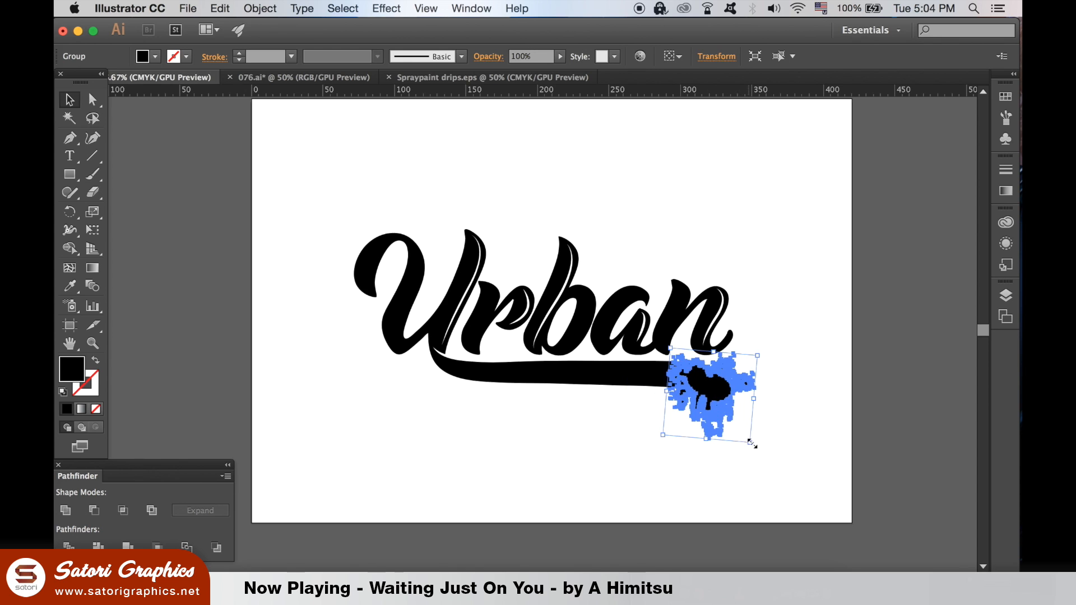
pyautogui.click(785, 432)
pyautogui.moveTo(705, 384); pyautogui.dragTo(409, 340)
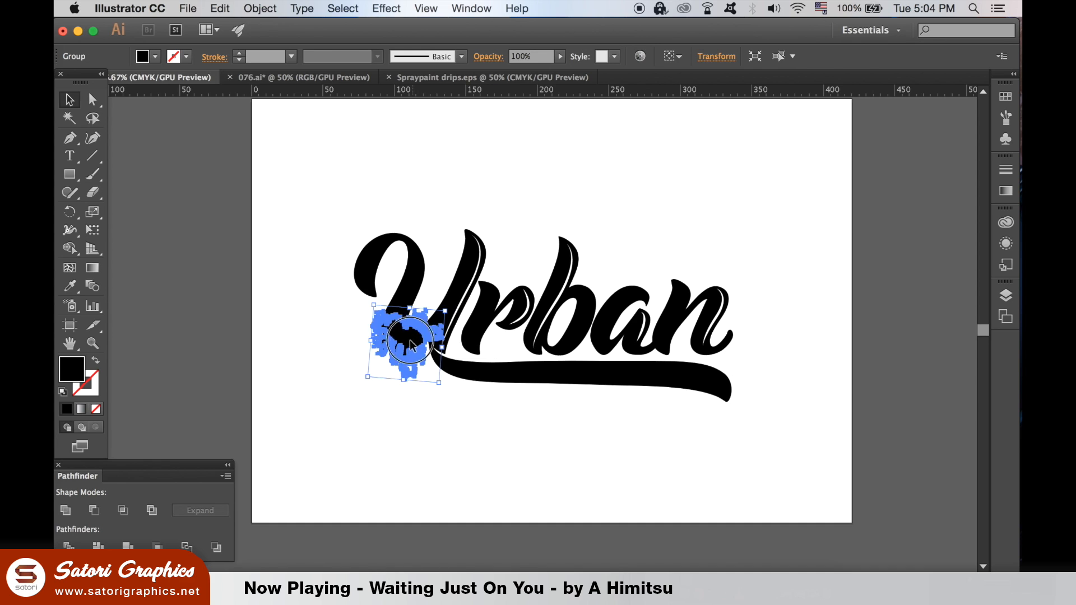
pyautogui.click(431, 399)
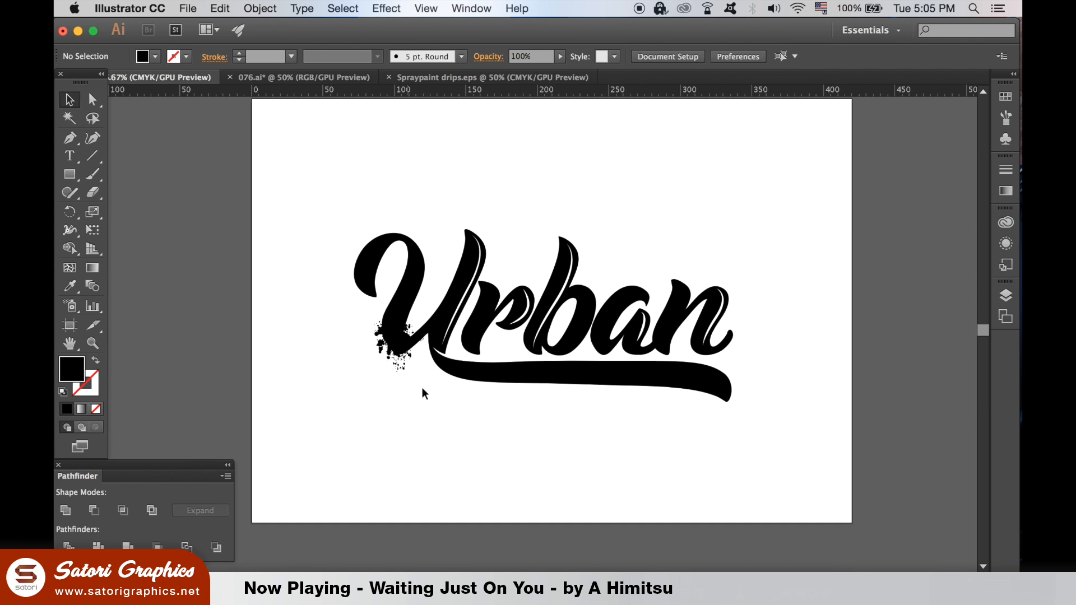
pyautogui.press('super+equal')
pyautogui.moveTo(337, 352); pyautogui.dragTo(352, 372)
pyautogui.click(361, 443)
pyautogui.click(377, 449)
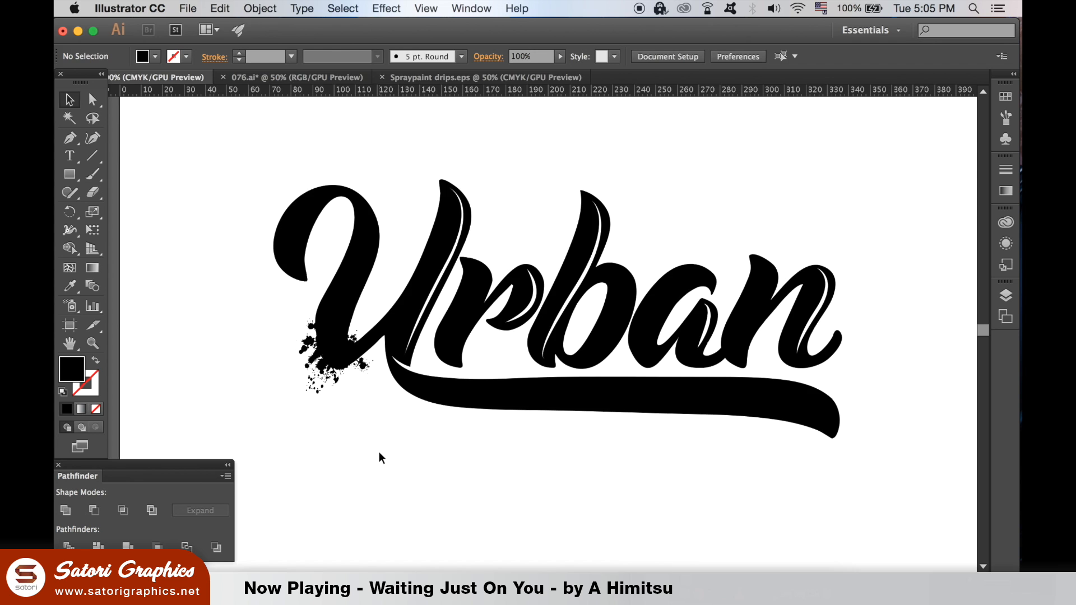
pyautogui.press('super+minus')
pyautogui.press('super+equal')
pyautogui.moveTo(331, 363); pyautogui.dragTo(276, 257)
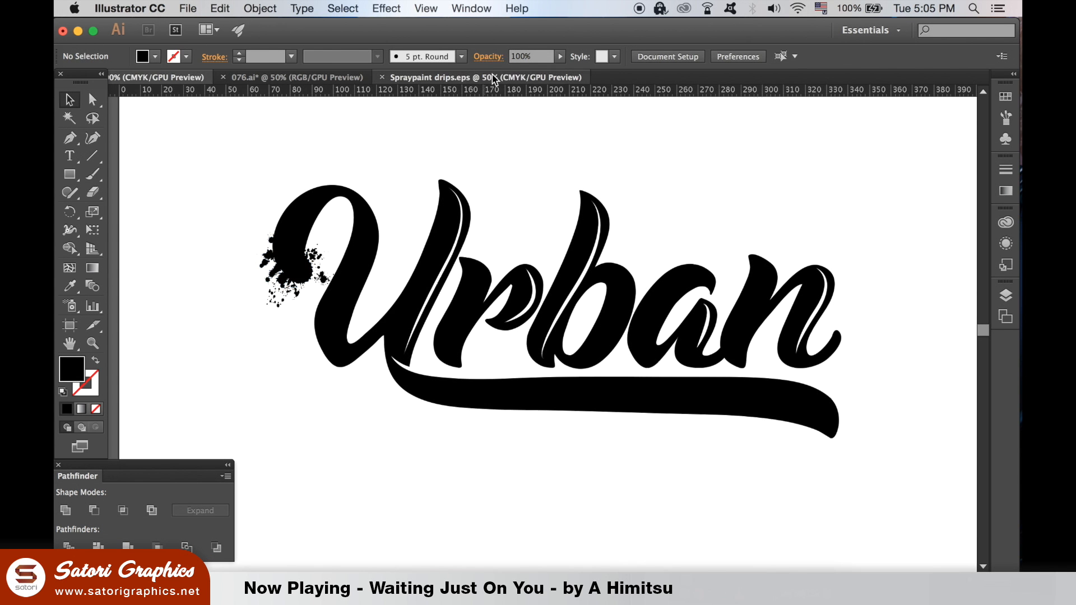
# - Paste the top-left round drip from Spraypaint drips.eps into Urban, make it black, shrink it onto the U's left end
pyautogui.click(492, 77)
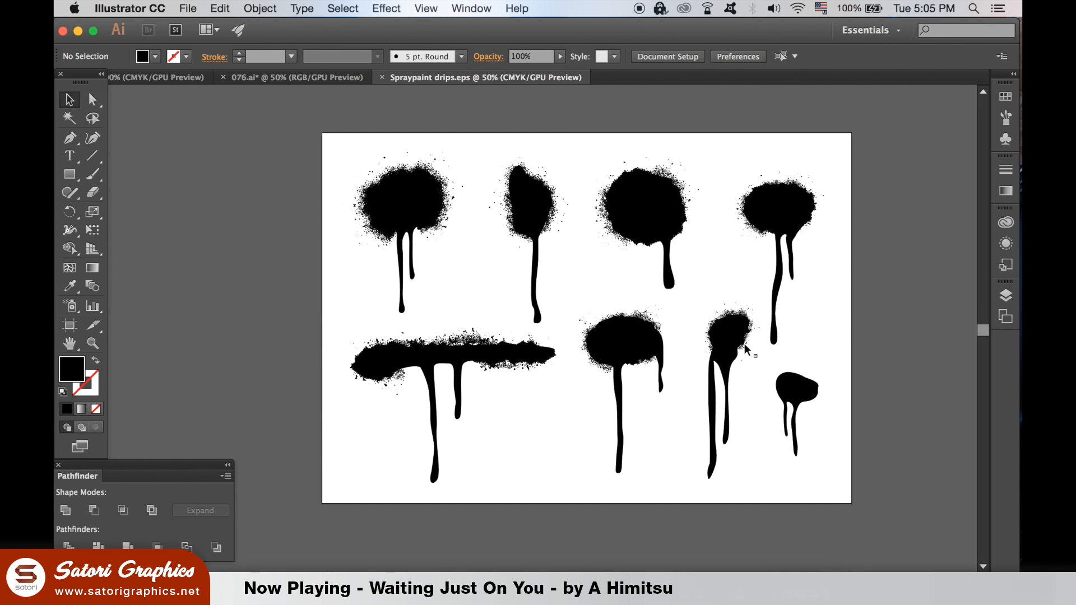
pyautogui.click(430, 211)
pyautogui.press('super+grave')
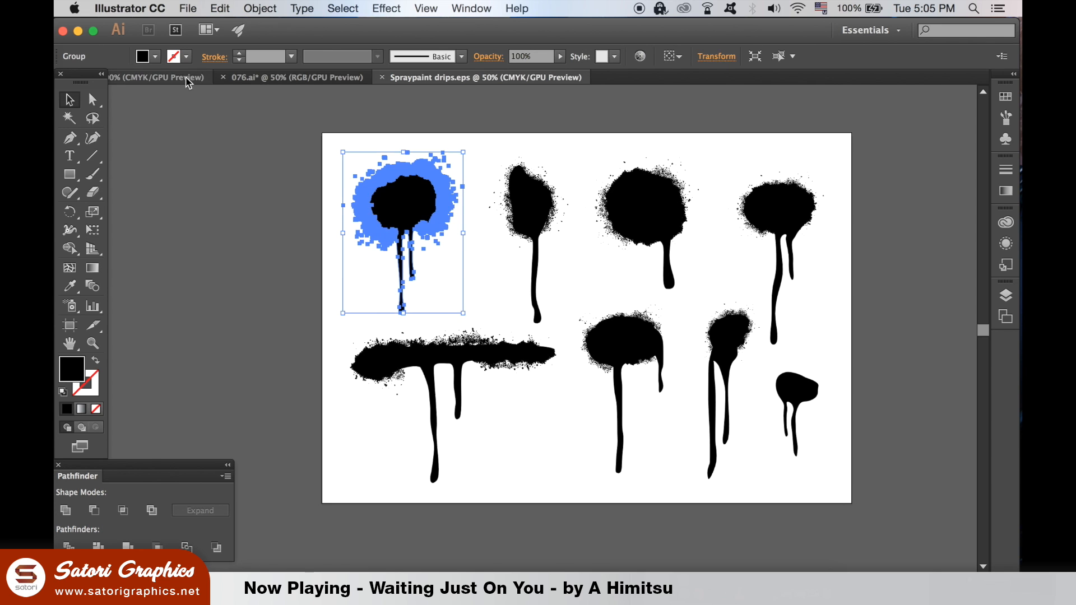
pyautogui.press('super+v')
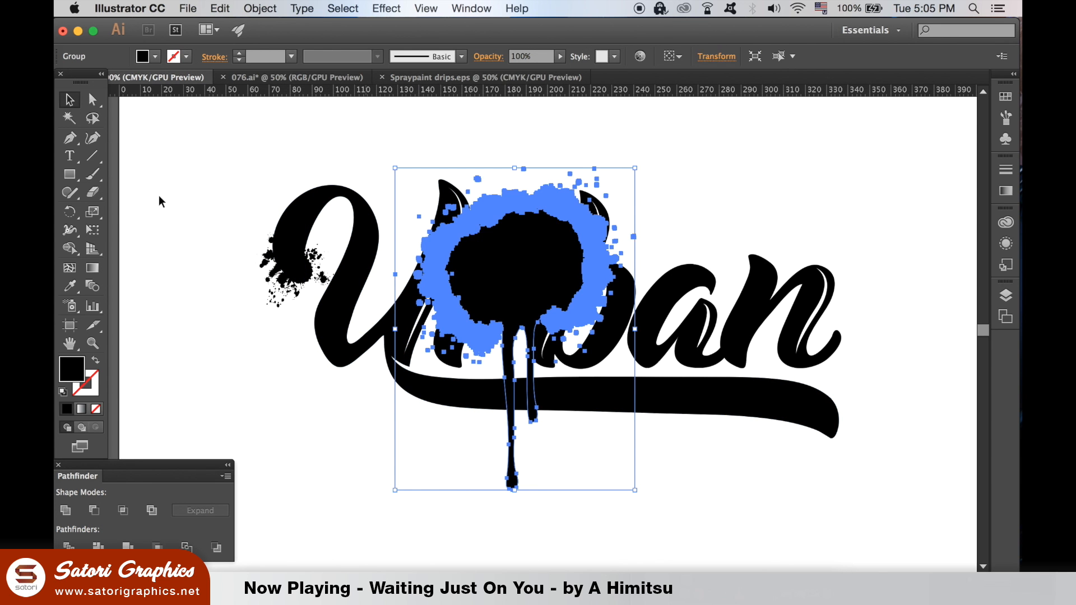
pyautogui.click(70, 287)
pyautogui.press('super+a')
pyautogui.press('v')
pyautogui.press('super+z')
pyautogui.moveTo(634, 167); pyautogui.dragTo(455, 409)
pyautogui.moveTo(352, 336); pyautogui.dragTo(332, 270)
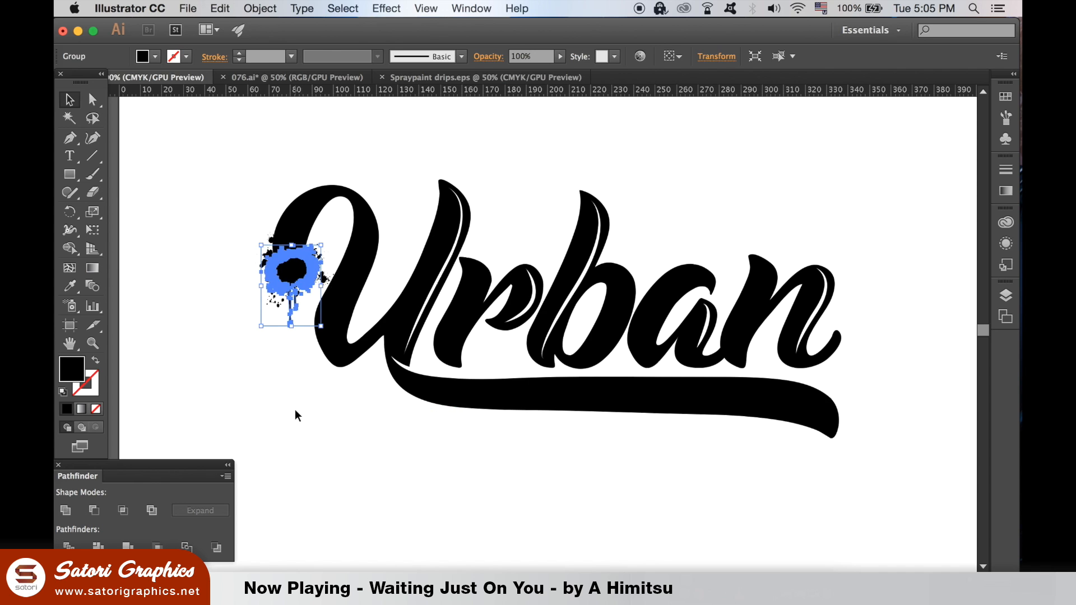
# - Select the placed drip splatter together with the U to check them, then clear the selection
pyautogui.click(295, 409)
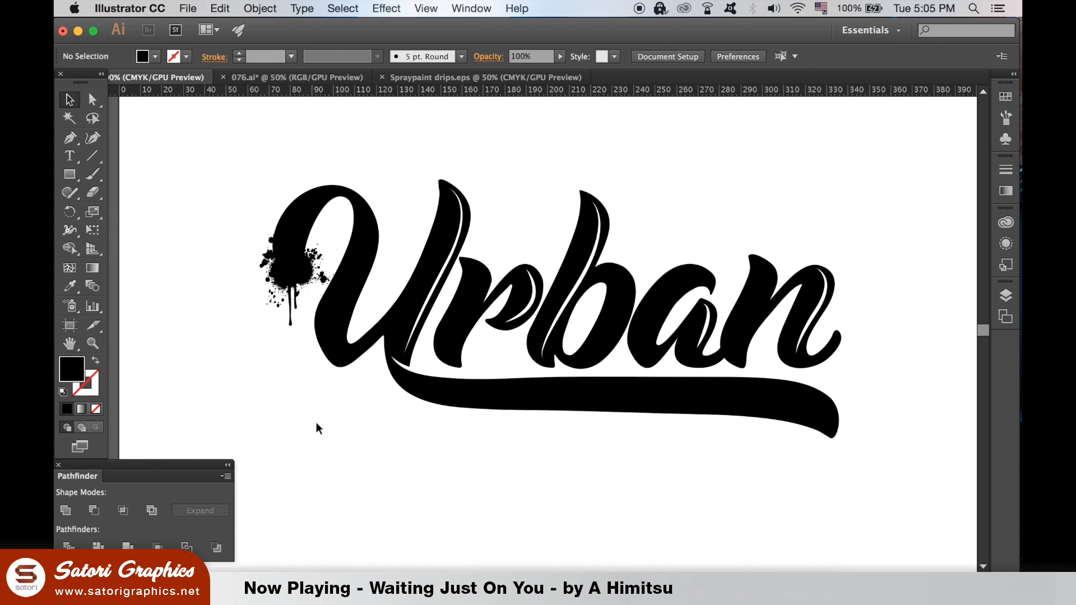
pyautogui.click(315, 265)
pyautogui.scroll(5, 328, 283)
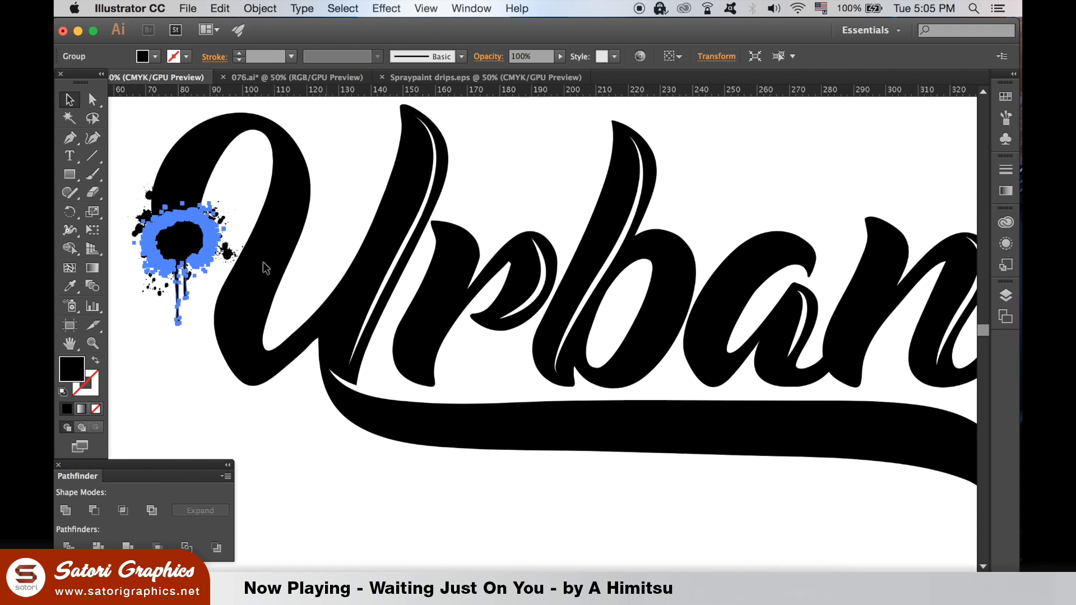
pyautogui.hscroll(-5, 471, 283)
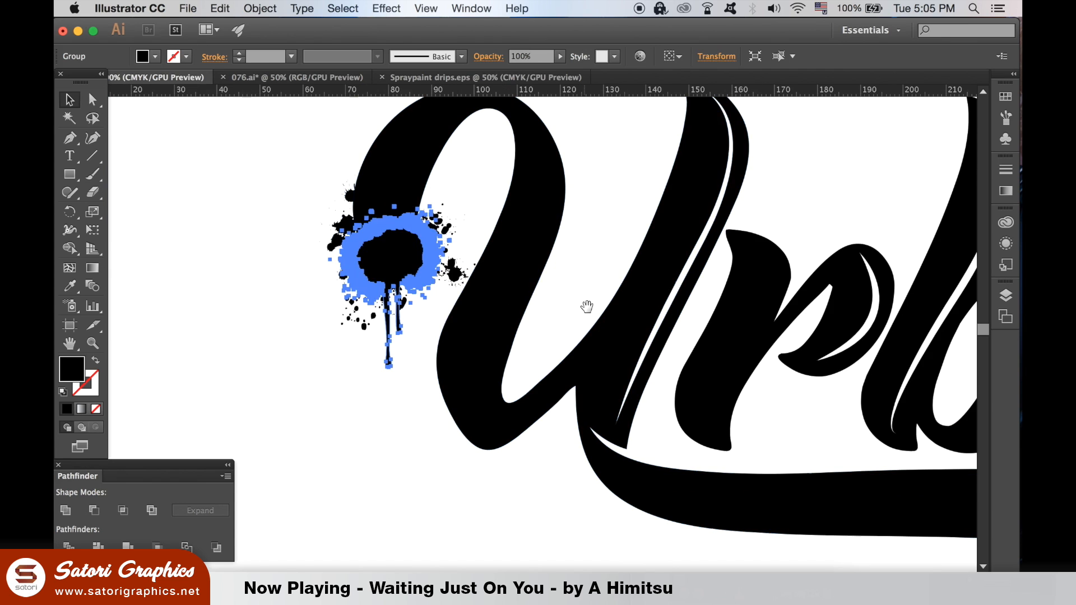
pyautogui.keyDown('shift'); pyautogui.click(477, 266); pyautogui.keyUp('shift')
pyautogui.click(225, 292)
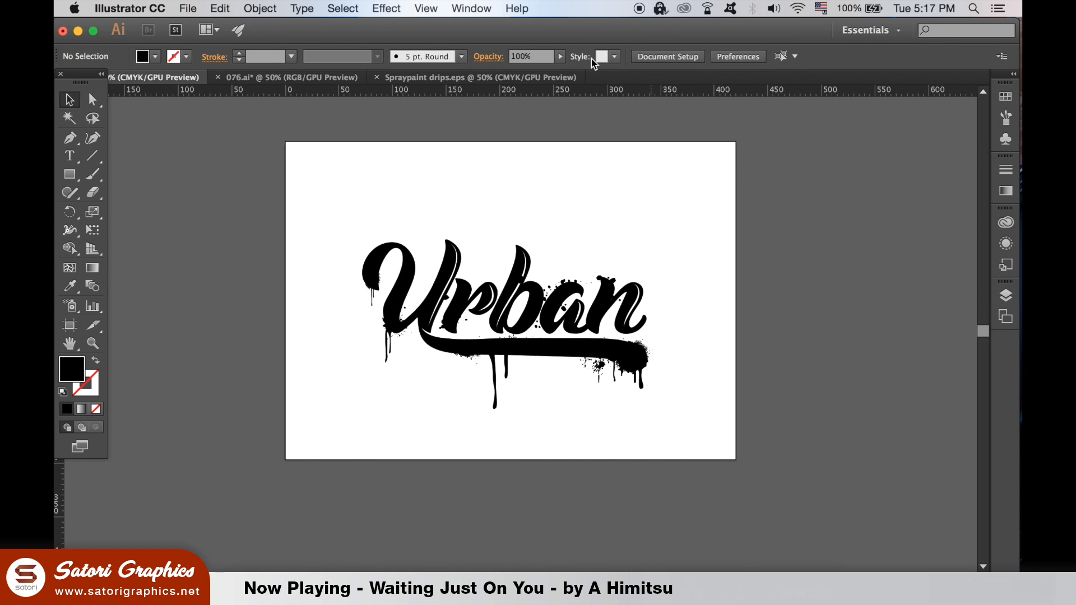
# - Show the Pathfinder panel, marquee-select the lettering, drips and splatters, and Unite them into one shape
pyautogui.click(486, 8)
pyautogui.scroll(-5, 621, 434)
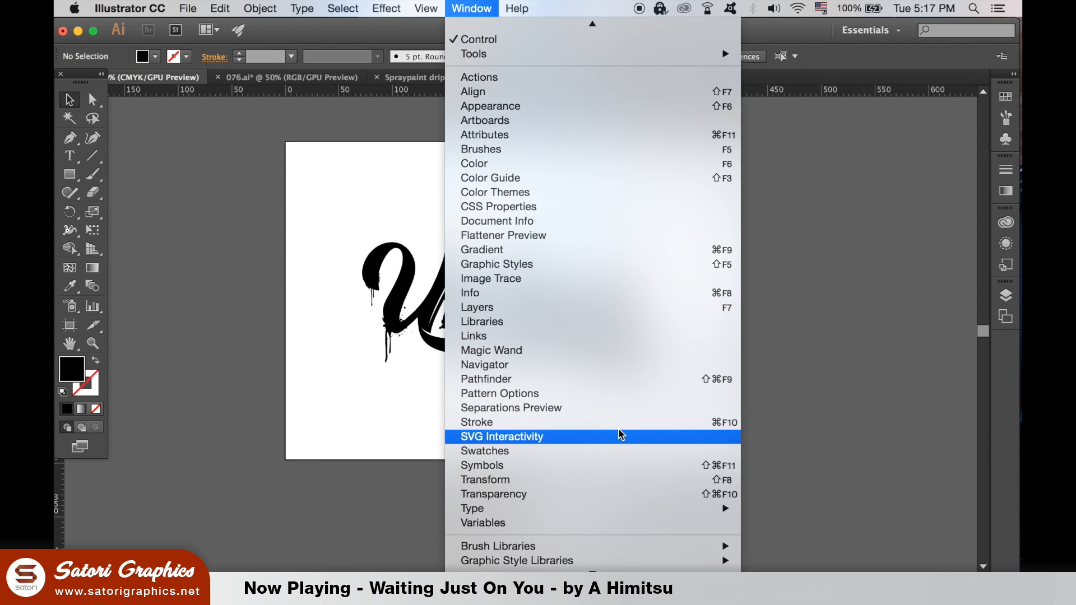
pyautogui.click(613, 379)
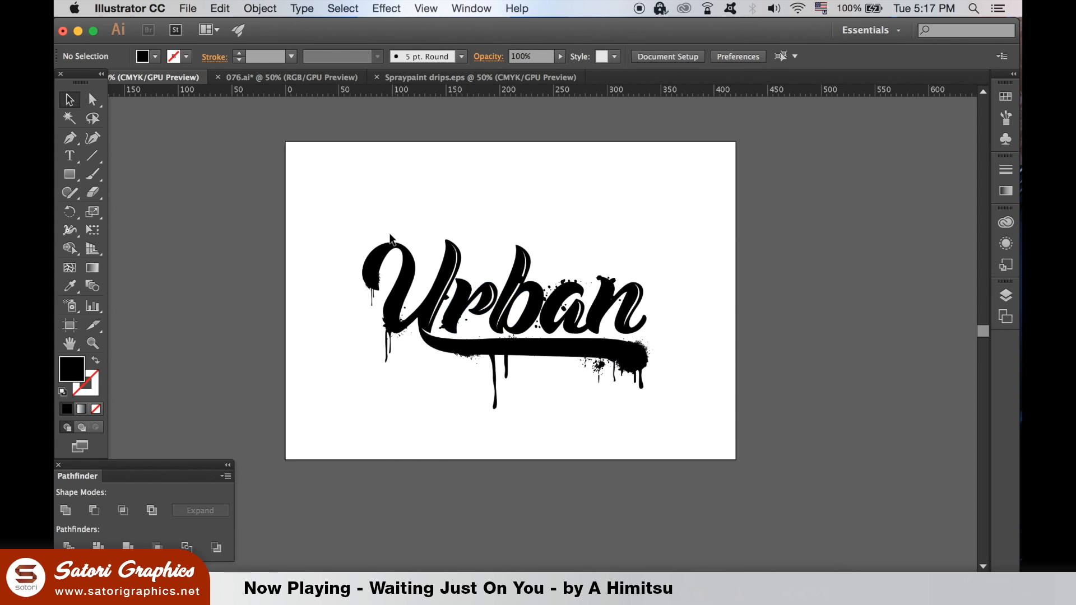
pyautogui.moveTo(291, 169); pyautogui.dragTo(747, 457)
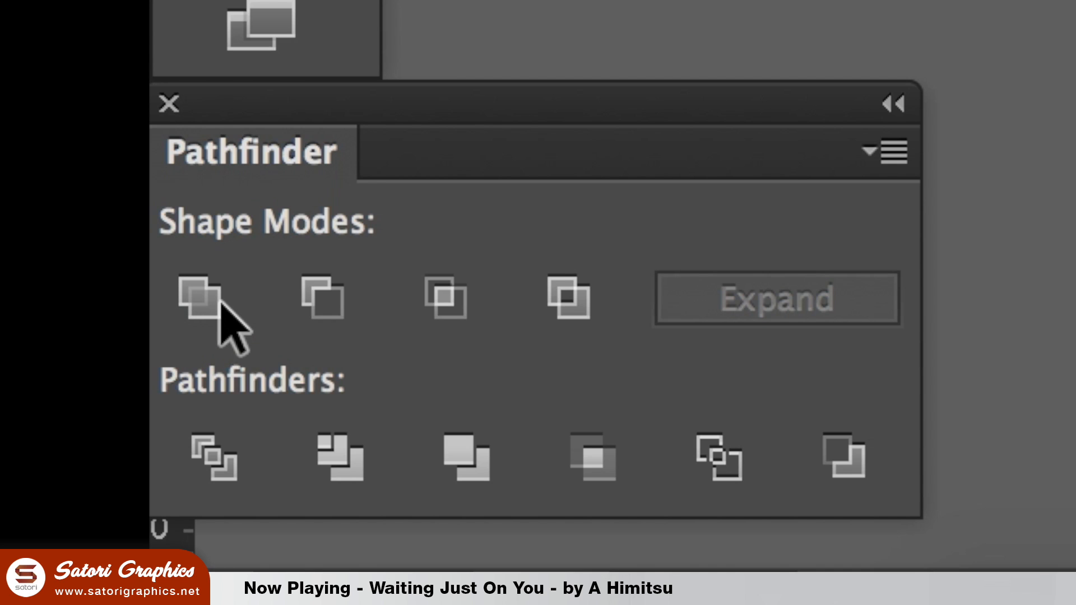
pyautogui.click(68, 511)
pyautogui.click(208, 298)
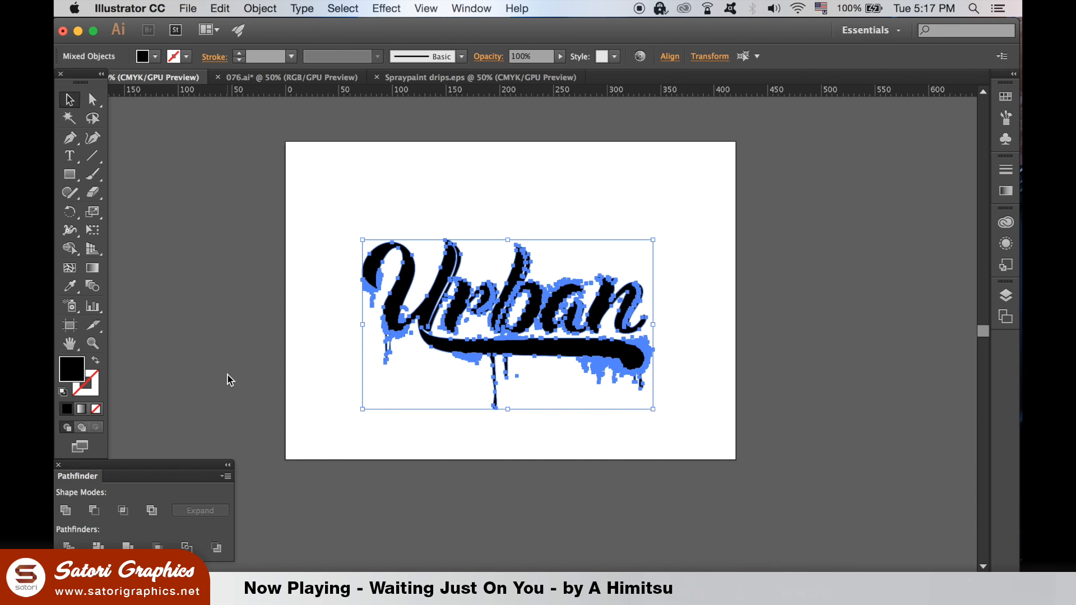
pyautogui.click(529, 180)
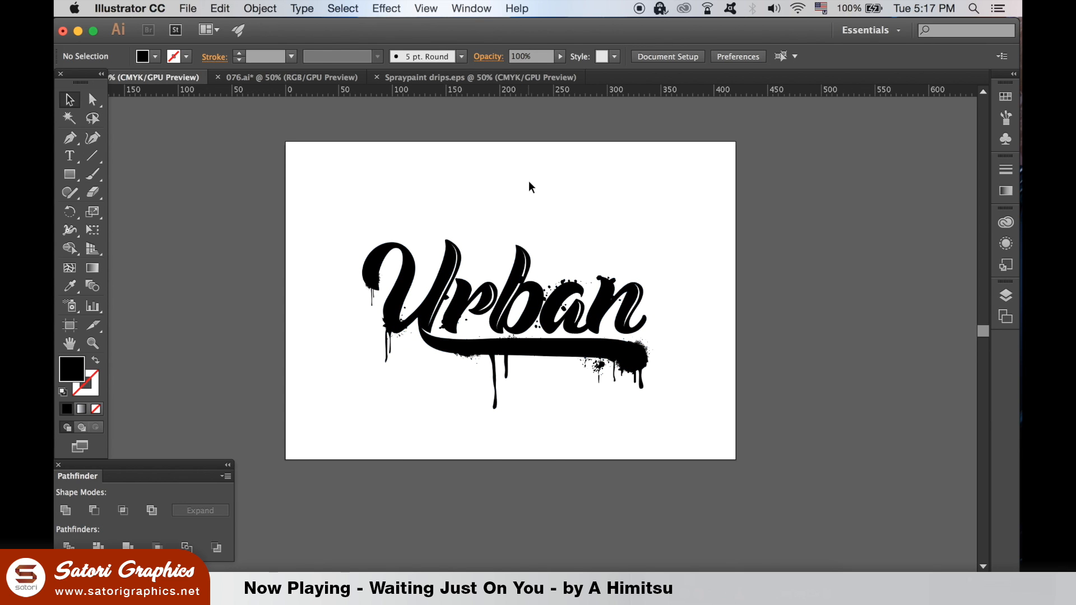
# - Move the merged Urban group off the artboard to sit beside its right edge
pyautogui.click(598, 350)
pyautogui.moveTo(599, 351); pyautogui.dragTo(831, 310)
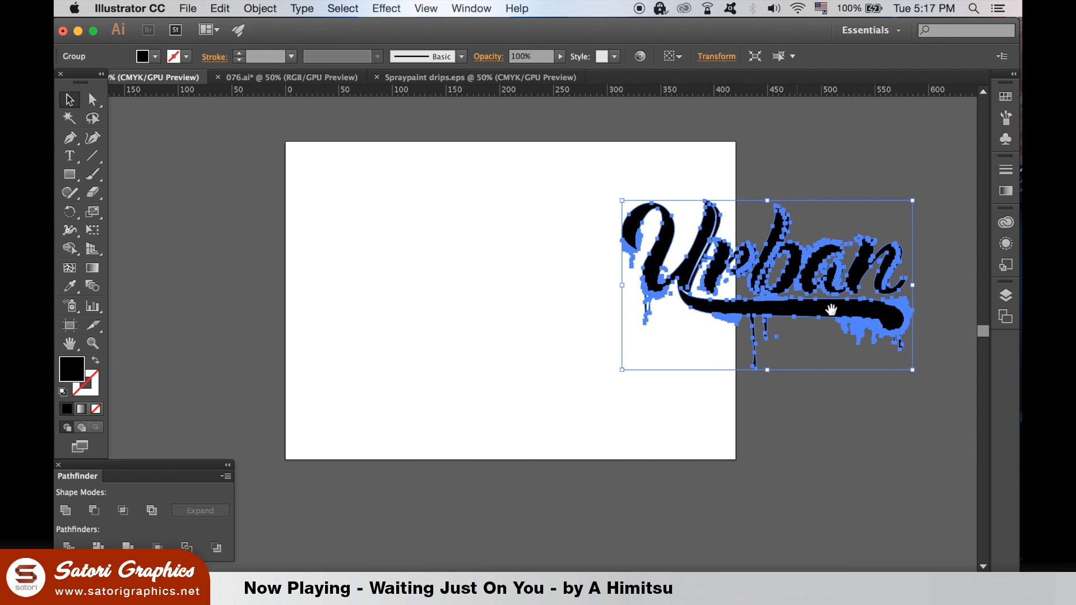
pyautogui.hscroll(10, 555, 310)
pyautogui.moveTo(488, 305); pyautogui.dragTo(672, 308)
pyautogui.moveTo(598, 326); pyautogui.dragTo(599, 326)
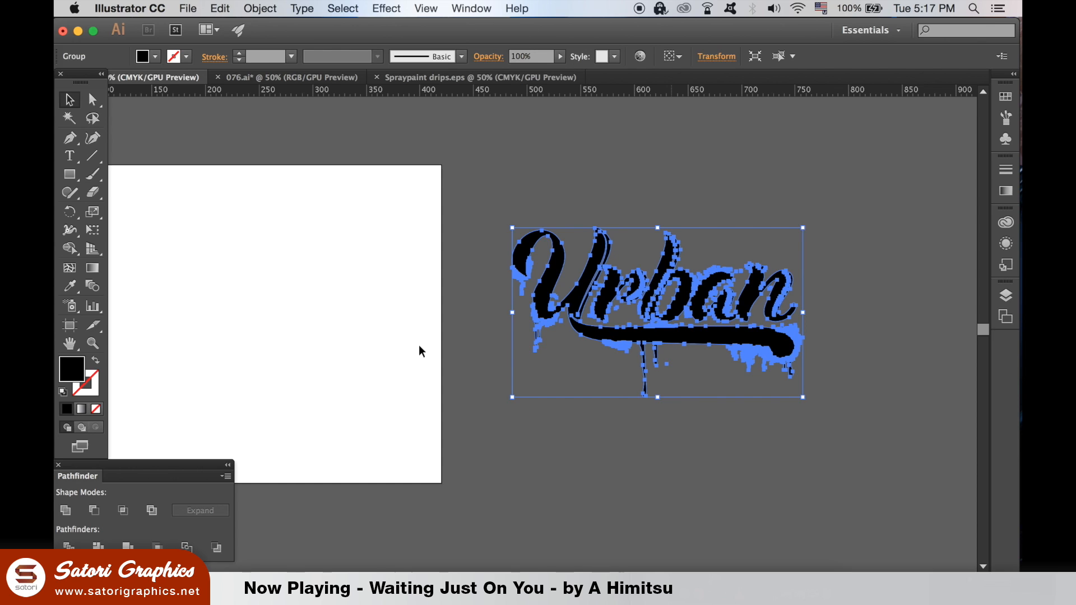
pyautogui.click(421, 353)
pyautogui.click(658, 351)
# - Make the Urban artwork white by eyedropping the artboard, then inspect the lettering close up
pyautogui.click(70, 287)
pyautogui.click(206, 280)
pyautogui.click(67, 96)
pyautogui.click(790, 108)
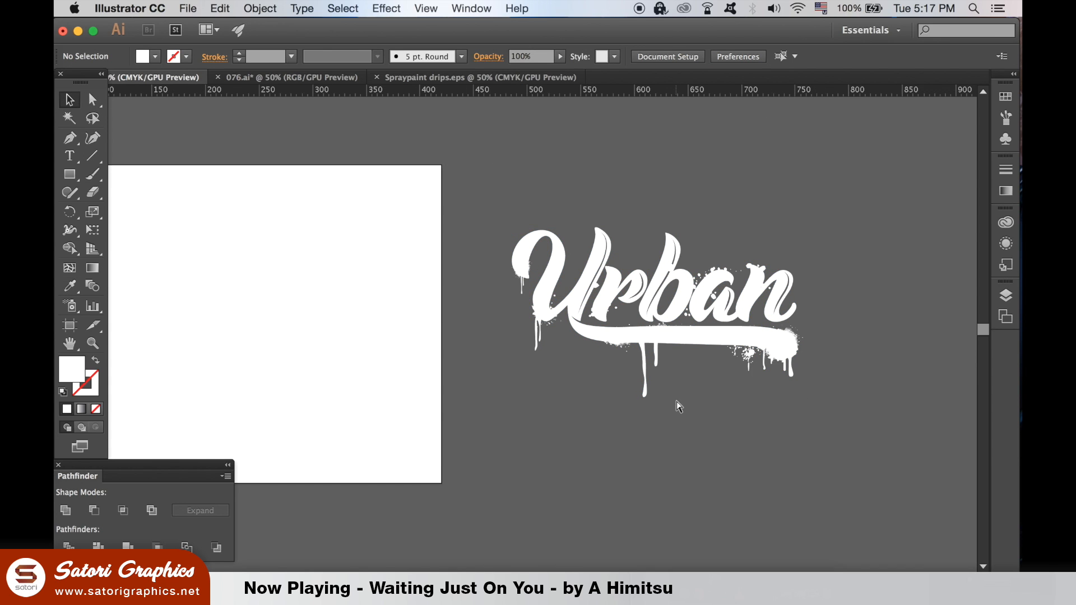
pyautogui.scroll(5, 521, 336)
pyautogui.moveTo(740, 260); pyautogui.dragTo(409, 446)
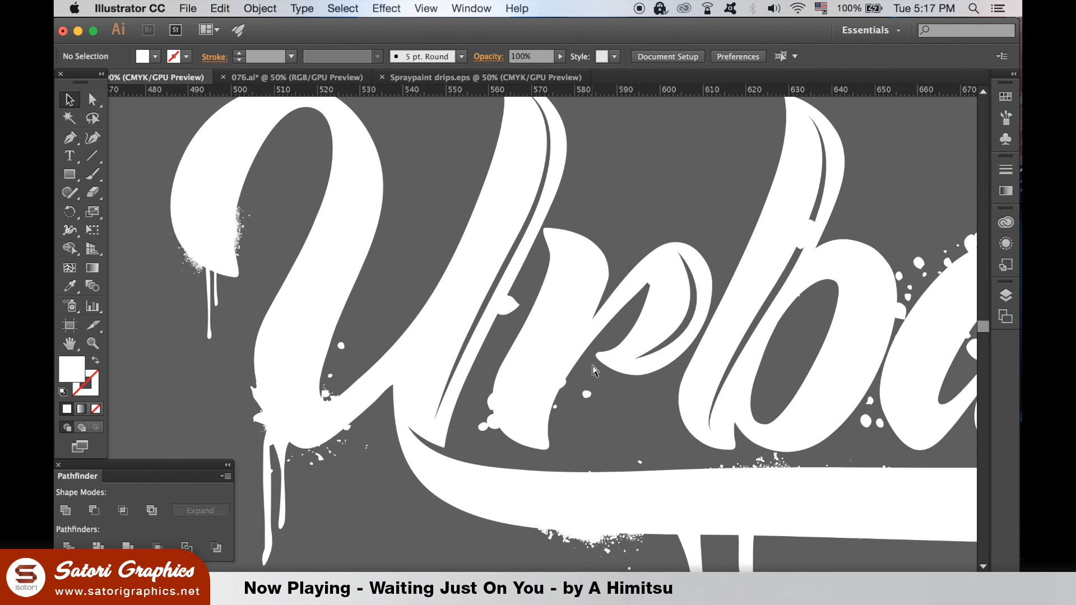
pyautogui.scroll(15, 593, 367)
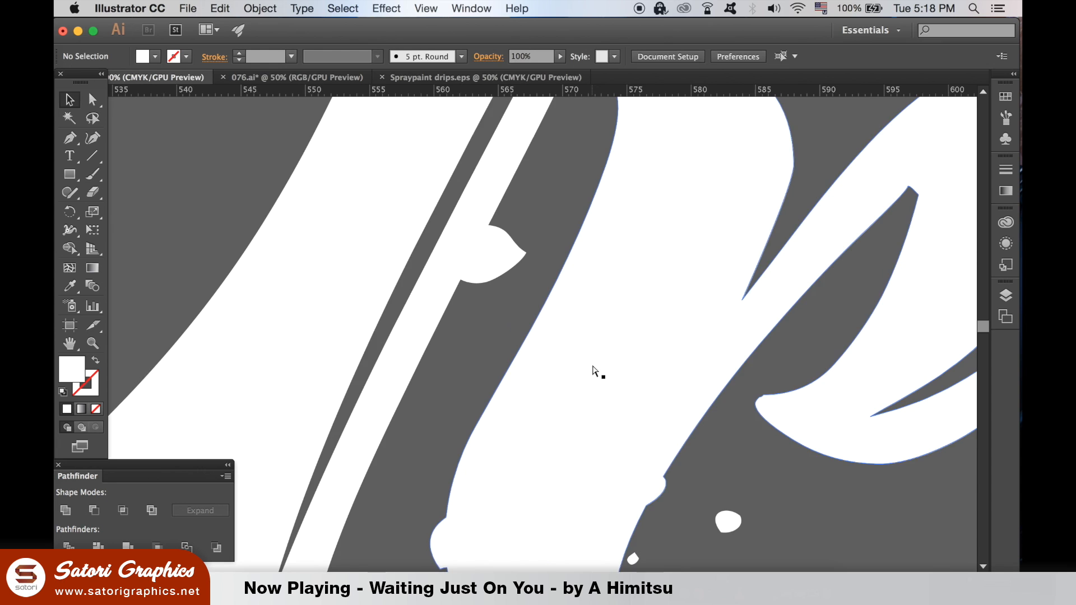
pyautogui.scroll(-10, 594, 371)
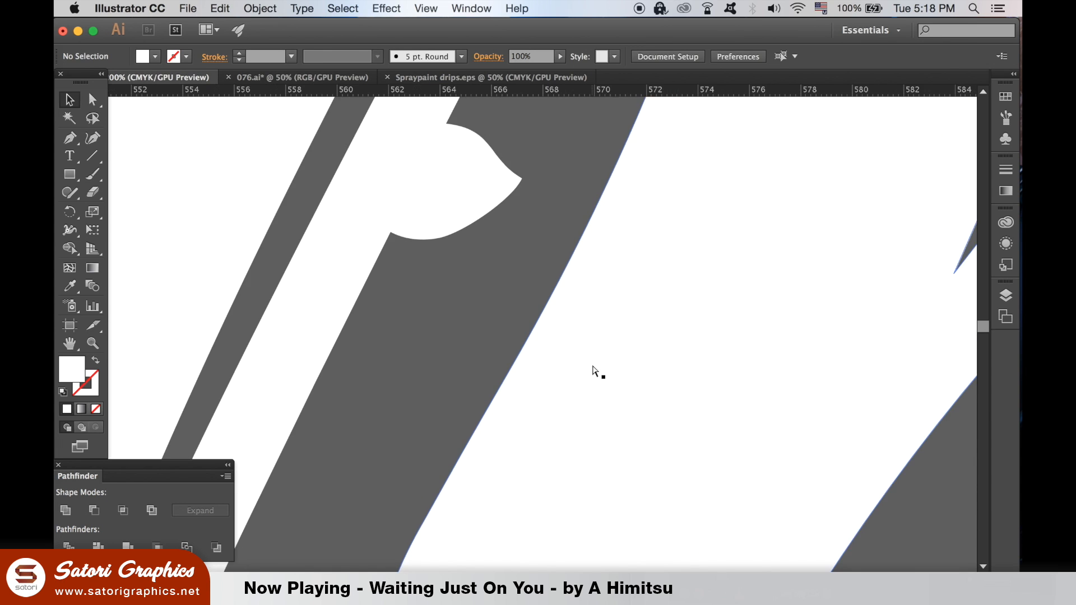
pyautogui.scroll(-5, 594, 371)
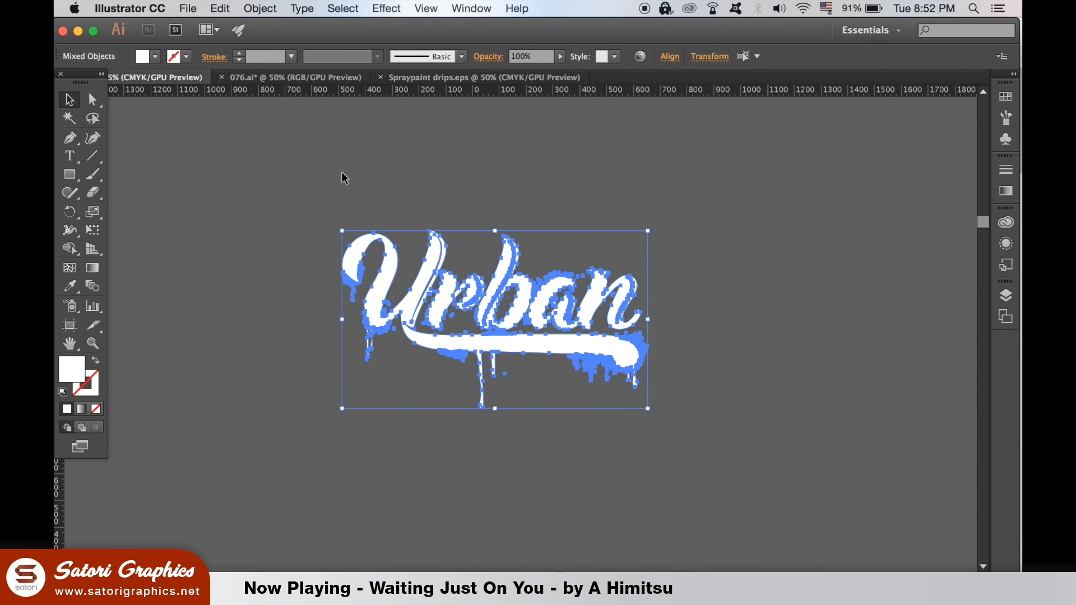
# - Marquee-select the whole white Urban artwork, copy it, and switch to Photoshop
pyautogui.click(265, 154)
pyautogui.moveTo(695, 387); pyautogui.dragTo(793, 482)
pyautogui.press('shift+super+b')
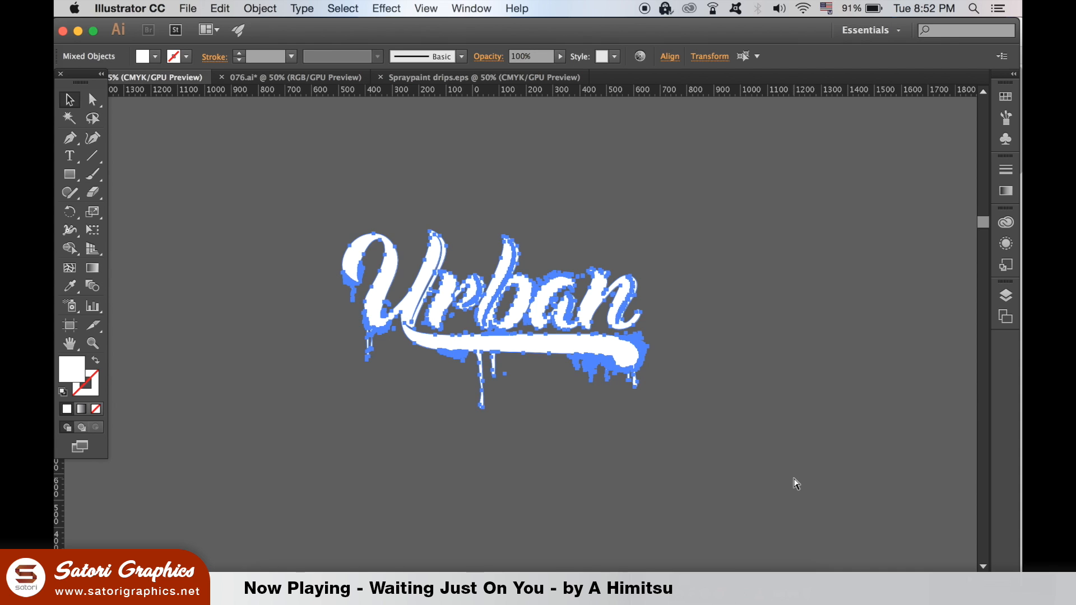
pyautogui.click(643, 546)
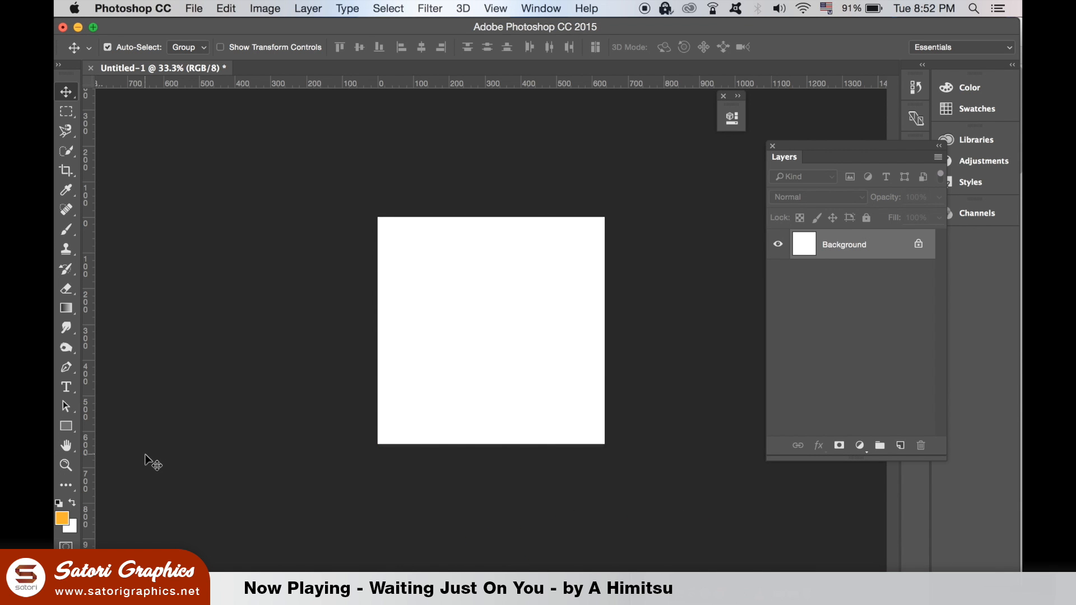
# - Cover the square canvas with an orange rectangle and flatten the image
pyautogui.click(65, 426)
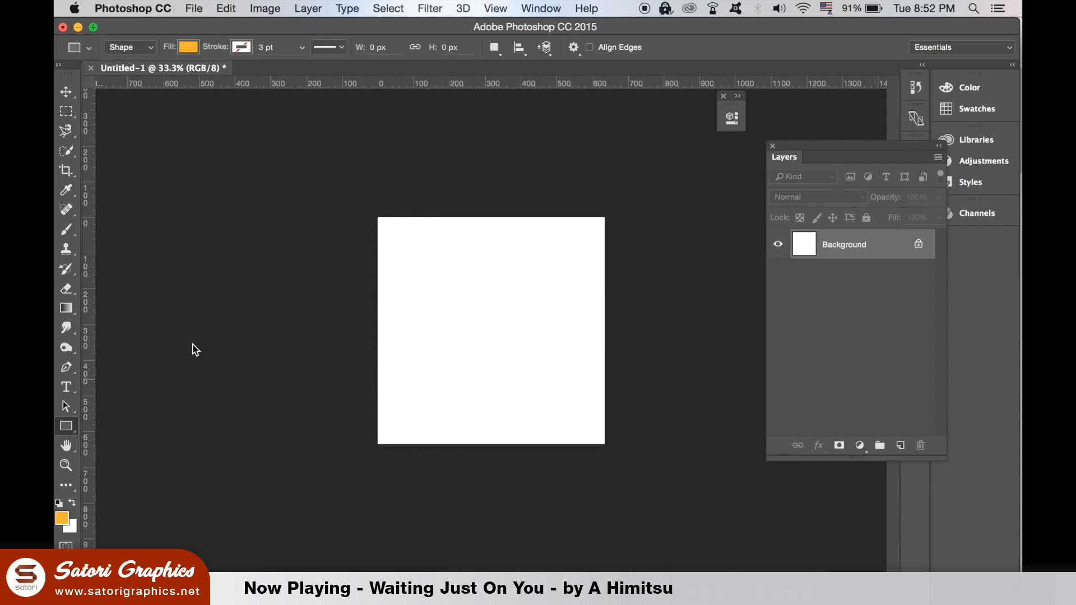
pyautogui.moveTo(367, 207); pyautogui.dragTo(625, 457)
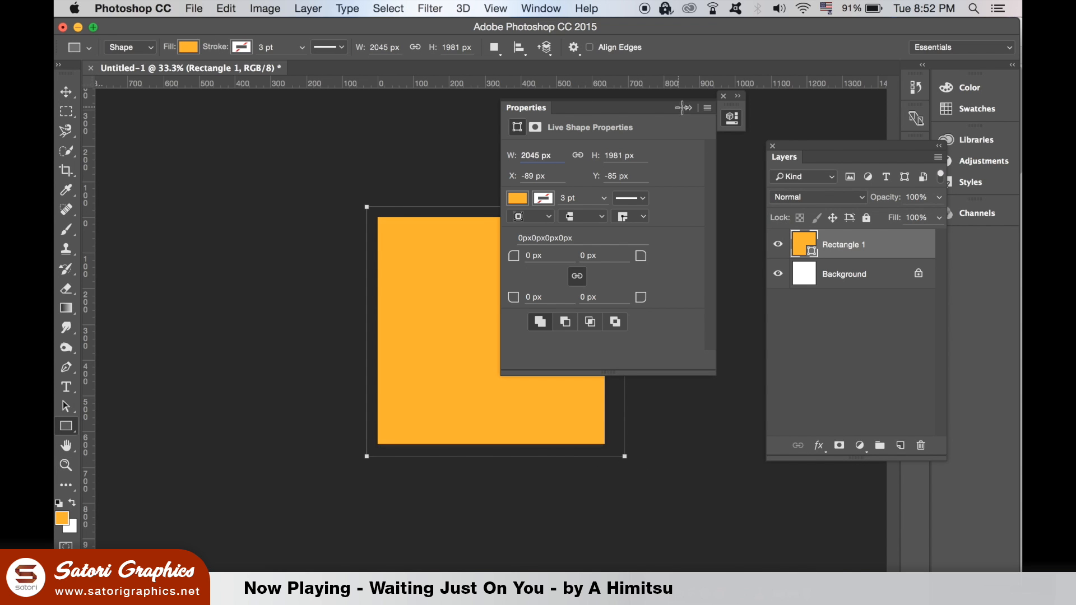
pyautogui.click(685, 108)
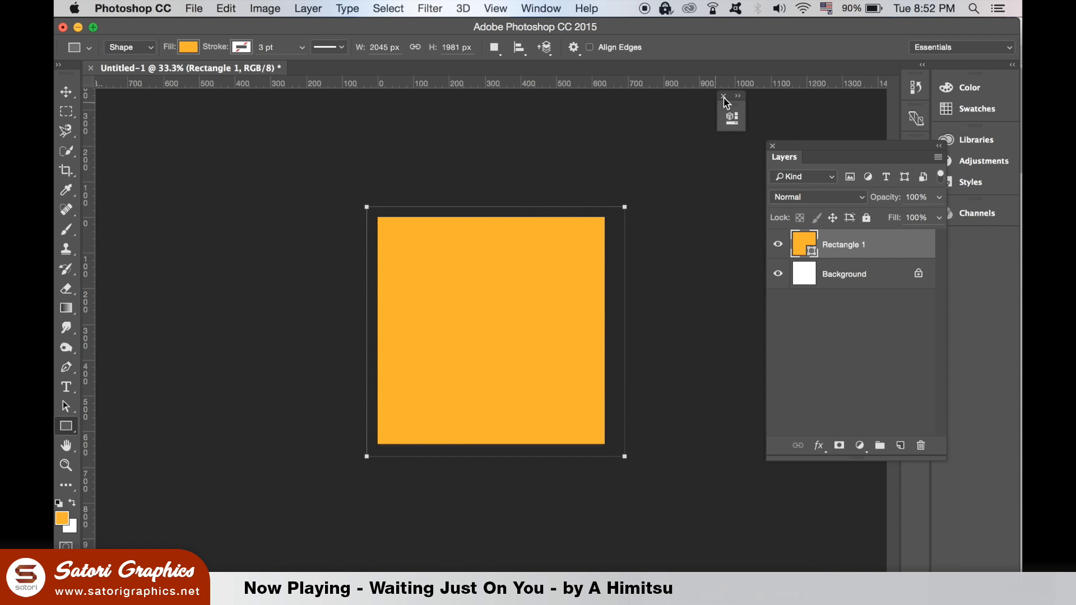
pyautogui.click(319, 7)
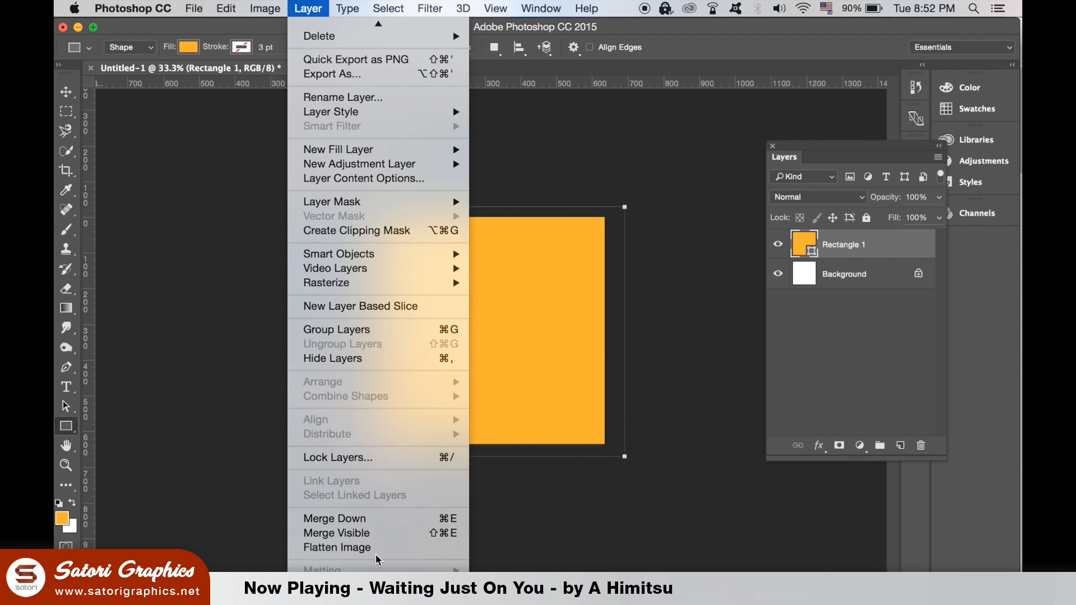
pyautogui.click(336, 548)
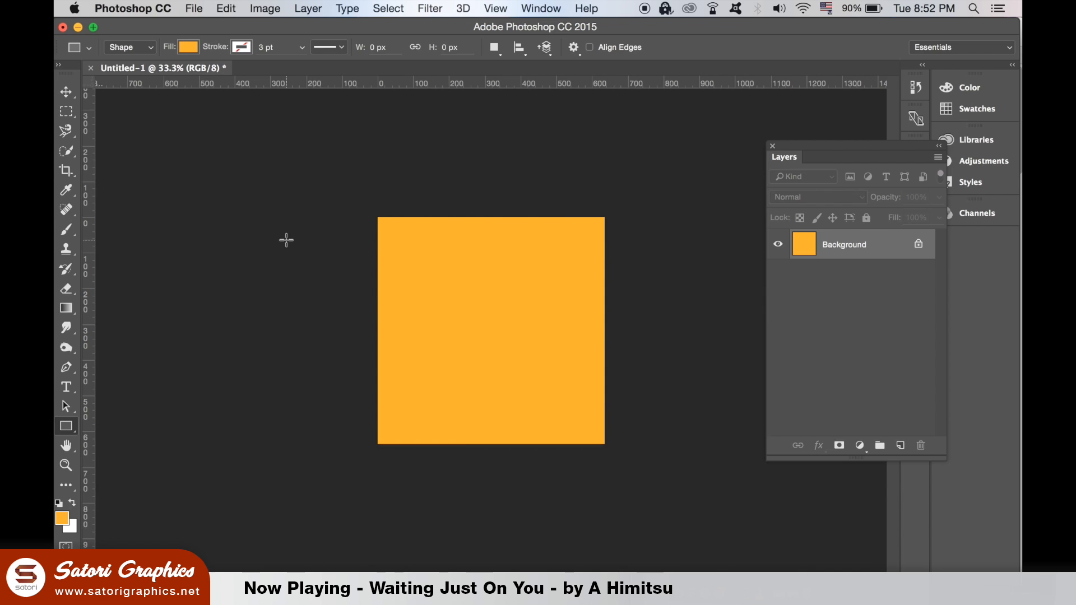
# - Paste the Urban artwork as pixels, scale it to about 38% and nudge it down
pyautogui.click(75, 97)
pyautogui.press('super+v')
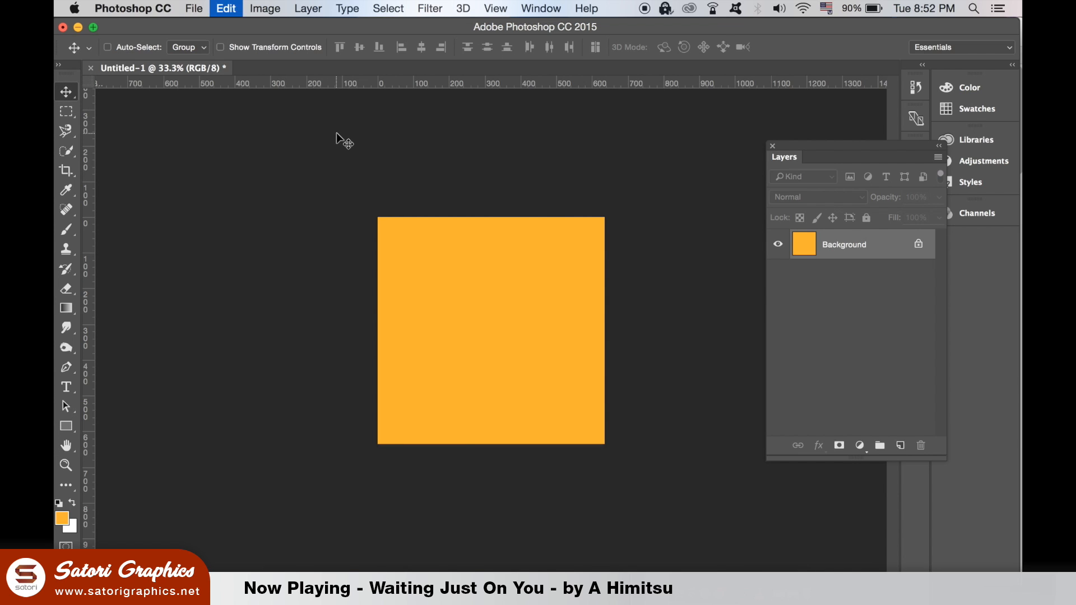
pyautogui.press('Return')
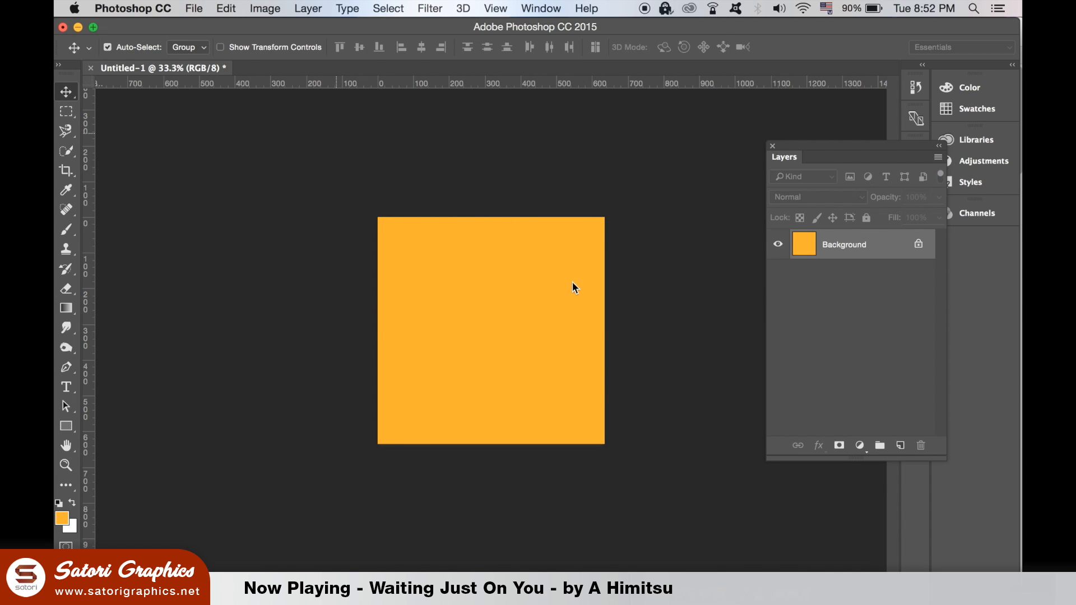
pyautogui.click(603, 265)
pyautogui.moveTo(603, 264); pyautogui.dragTo(567, 286)
pyautogui.moveTo(546, 324); pyautogui.dragTo(549, 339)
pyautogui.press('Return')
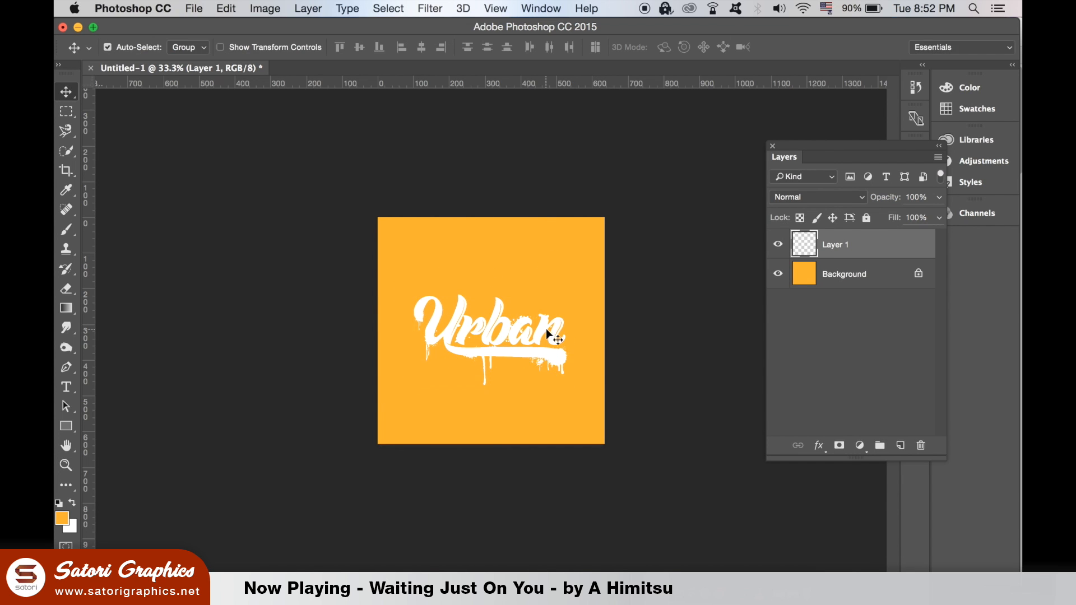
pyautogui.click(819, 446)
pyautogui.moveTo(868, 570)
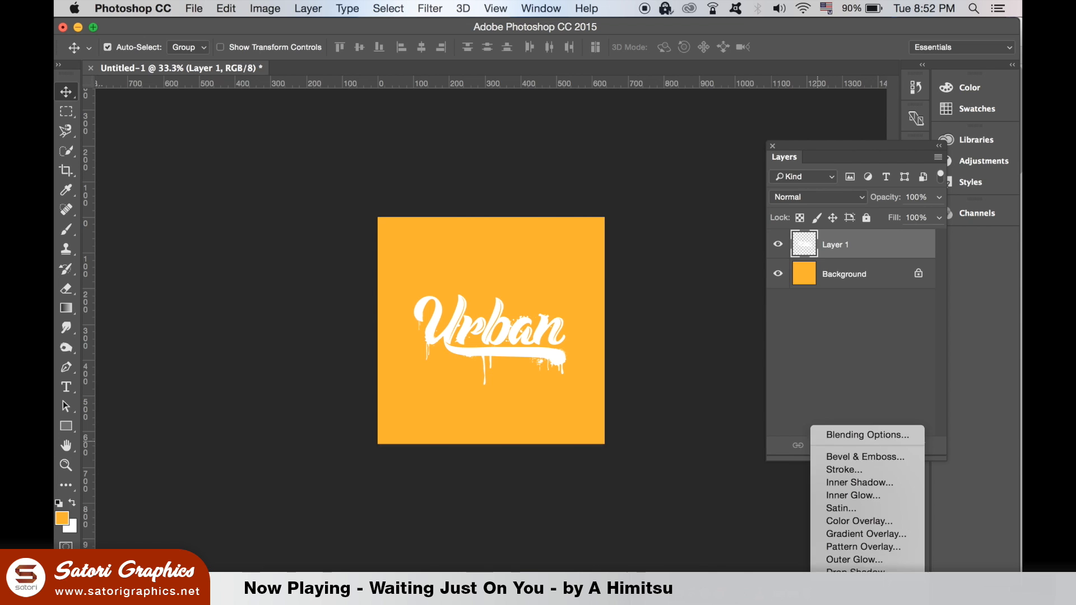
# - Add a Drop Shadow keeping Overlay blend mode, with size 32 px
pyautogui.click(858, 570)
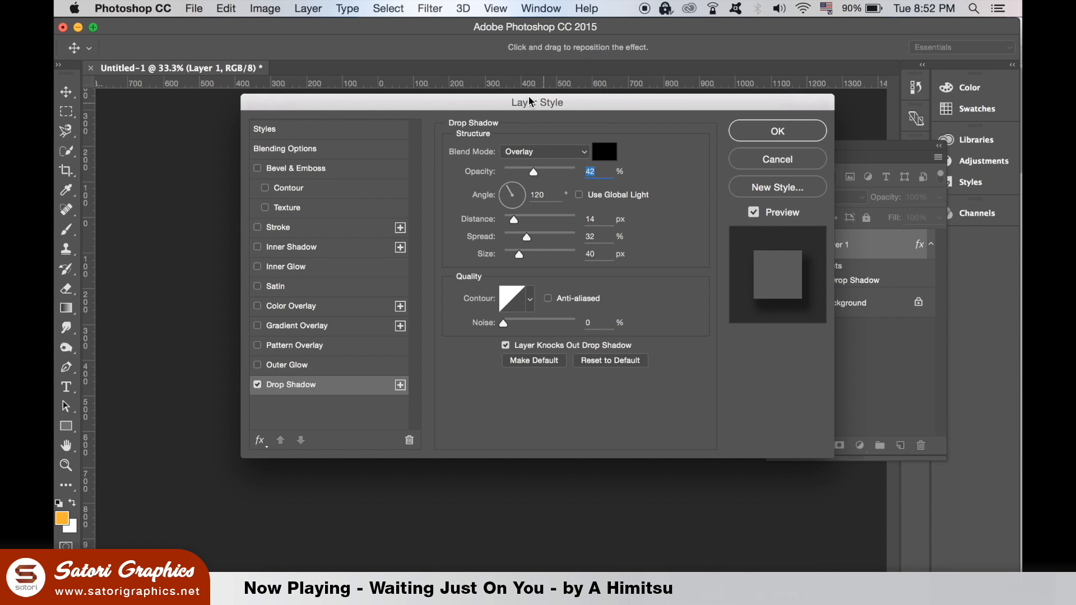
pyautogui.moveTo(531, 102); pyautogui.dragTo(871, 123)
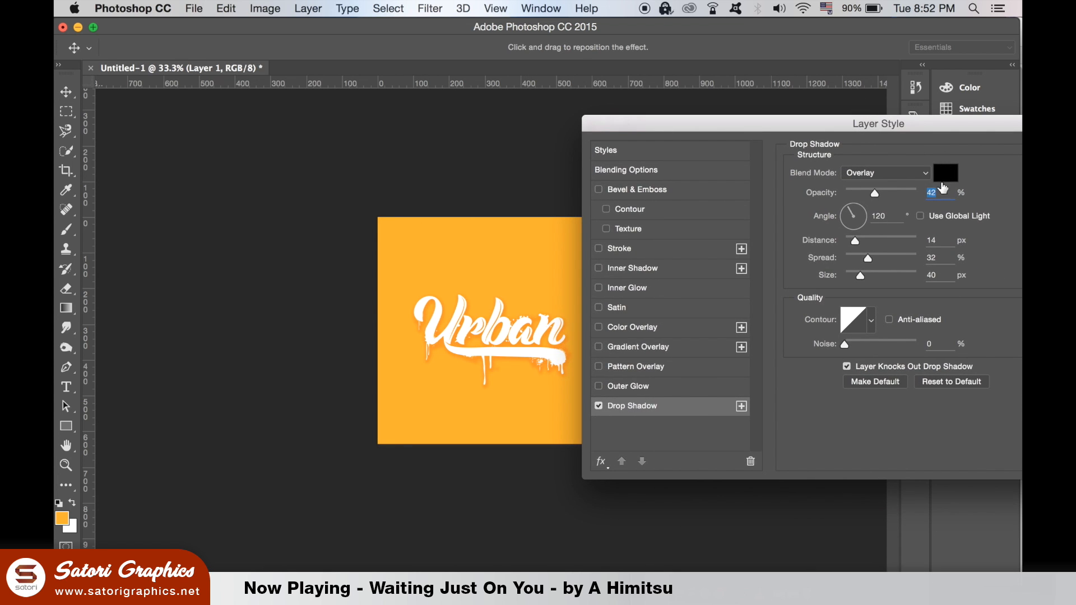
pyautogui.click(924, 174)
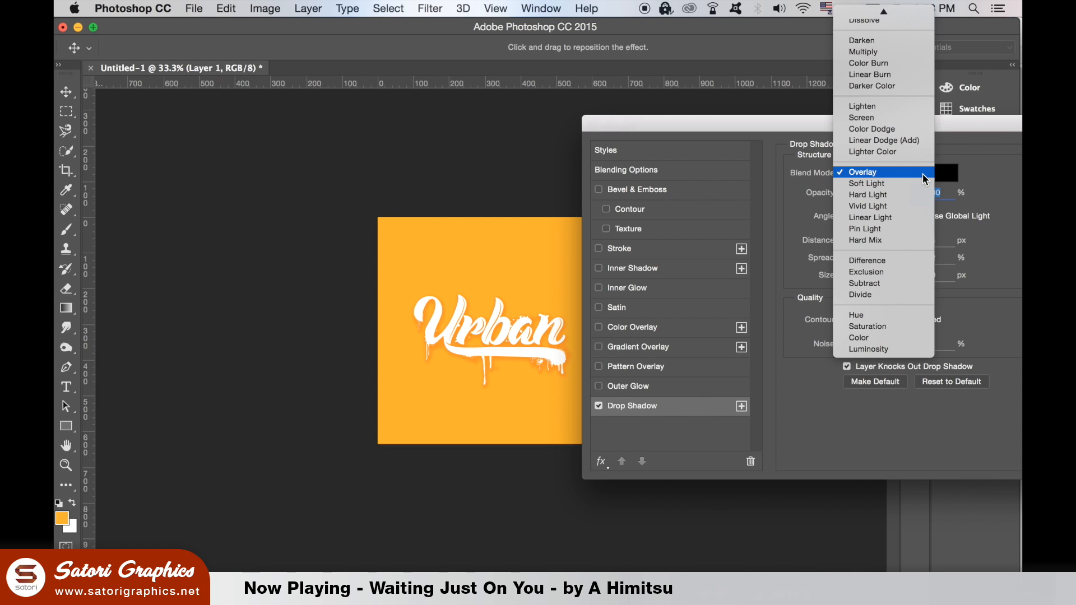
pyautogui.click(924, 177)
pyautogui.moveTo(868, 277); pyautogui.dragTo(859, 279)
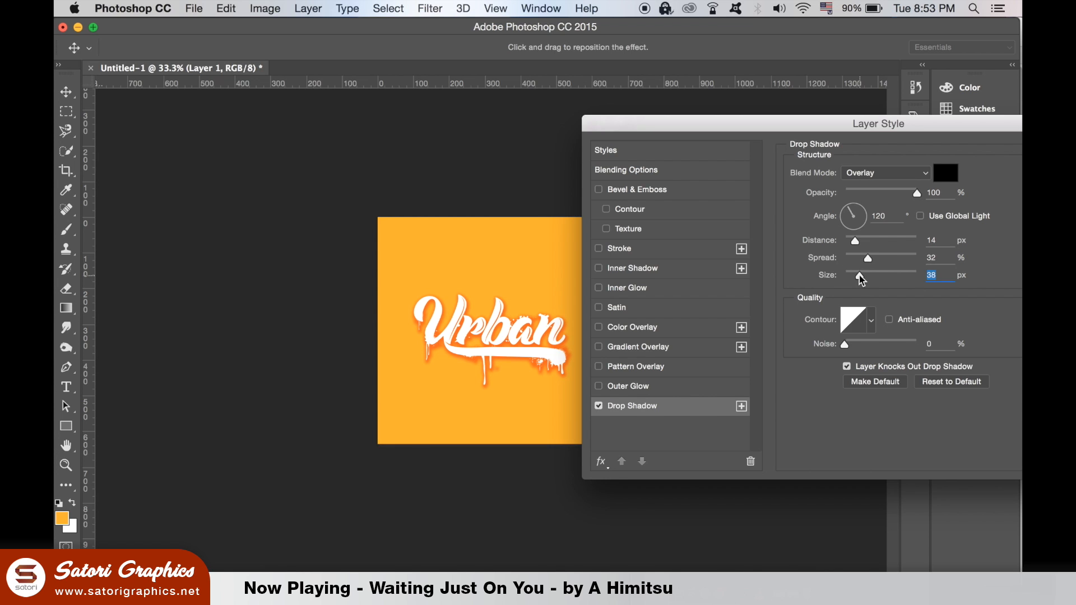
pyautogui.moveTo(860, 242); pyautogui.dragTo(860, 256)
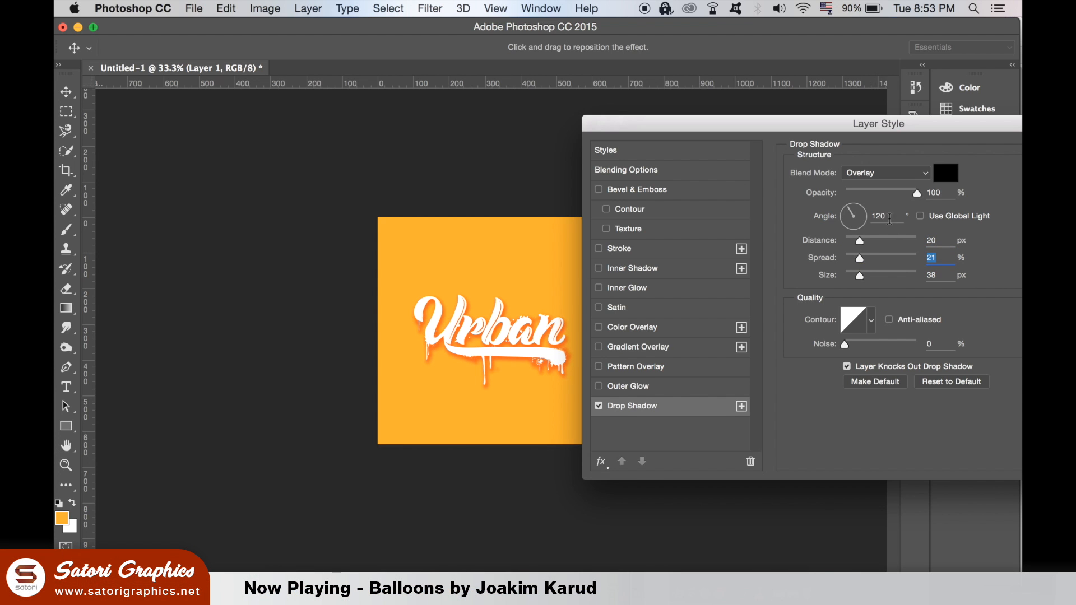
pyautogui.click(853, 273)
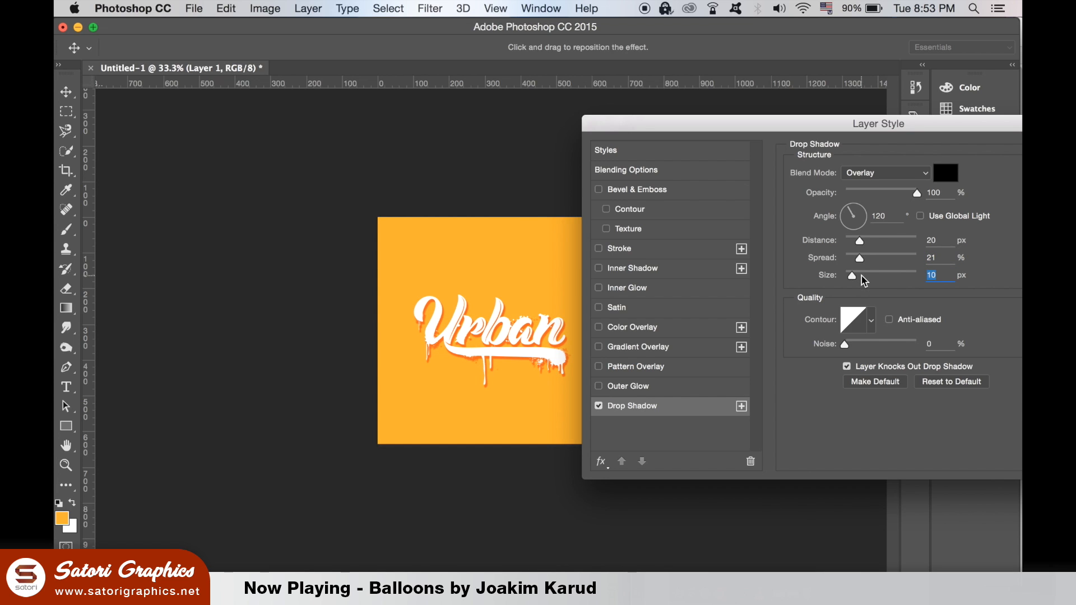
pyautogui.click(858, 275)
# - Set the shadow to 66% opacity, 24 px distance and 130° angle, then apply it
pyautogui.click(894, 192)
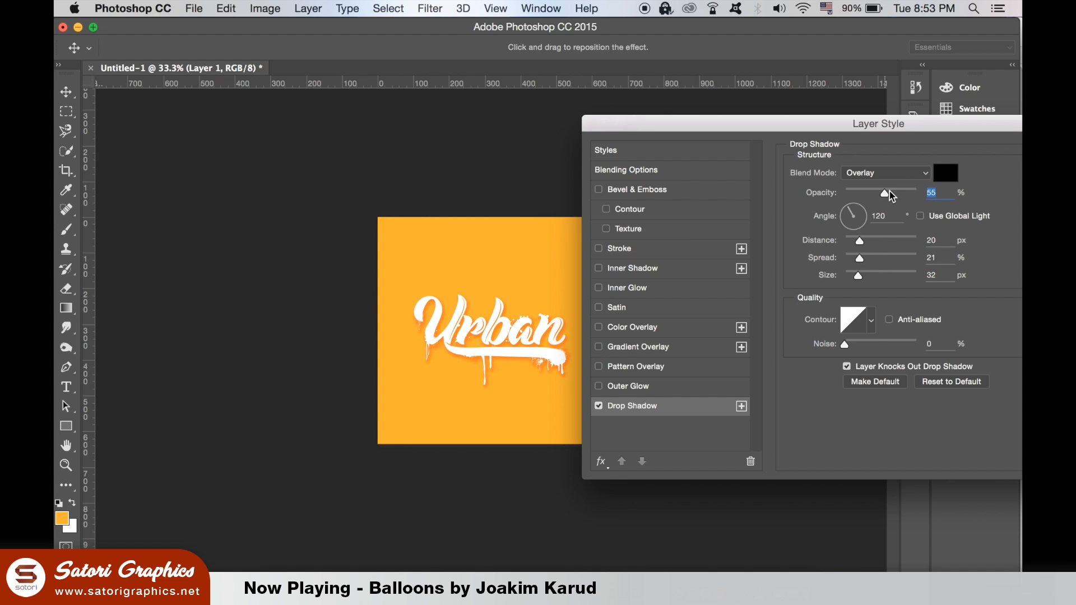
pyautogui.click(896, 195)
pyautogui.moveTo(896, 194); pyautogui.dragTo(893, 195)
pyautogui.moveTo(863, 240); pyautogui.dragTo(862, 240)
pyautogui.moveTo(846, 213); pyautogui.dragTo(847, 210)
pyautogui.moveTo(888, 128); pyautogui.dragTo(776, 149)
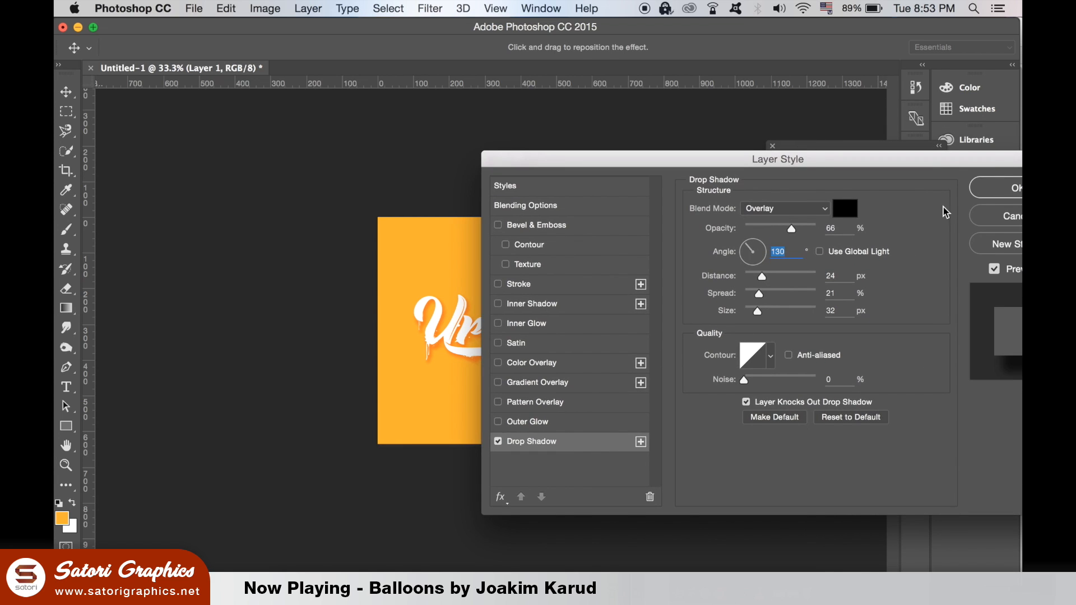
pyautogui.click(1028, 178)
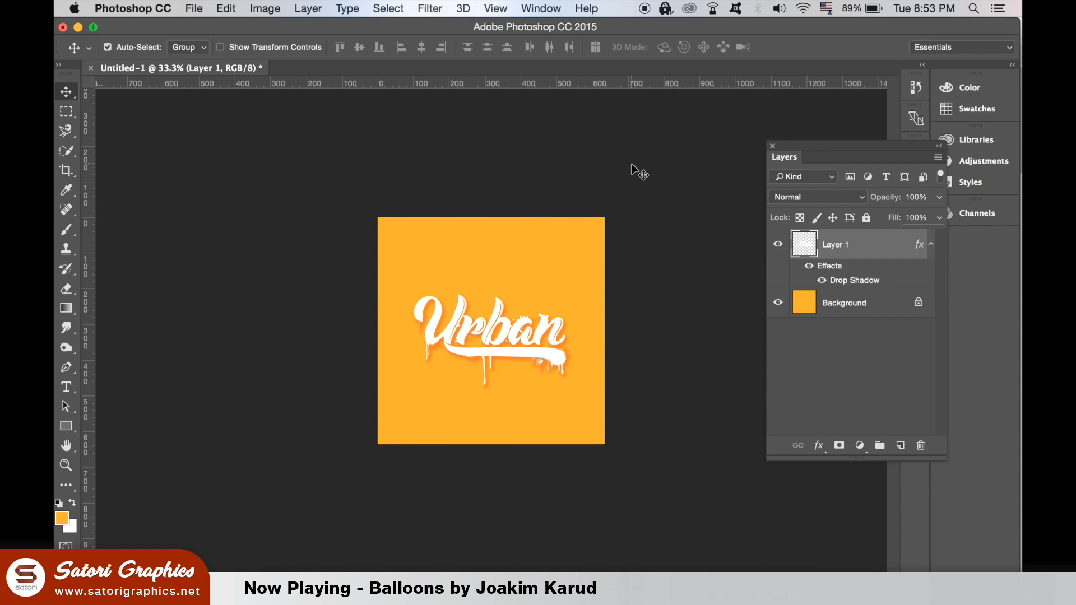